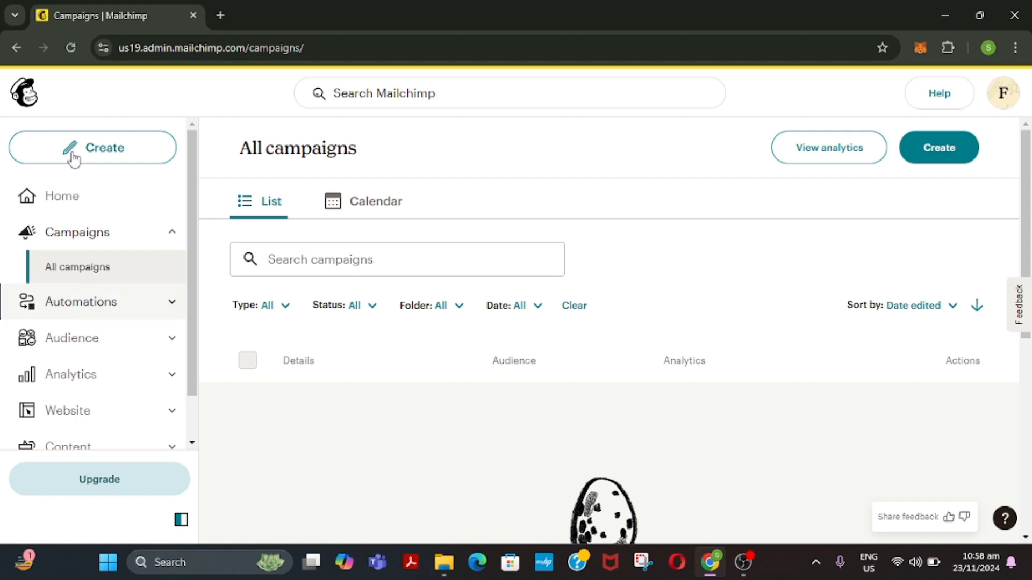
Go to the campaigns list and start creating a new campaign.
{"action": "left_click", "coordinate": [58, 196]}
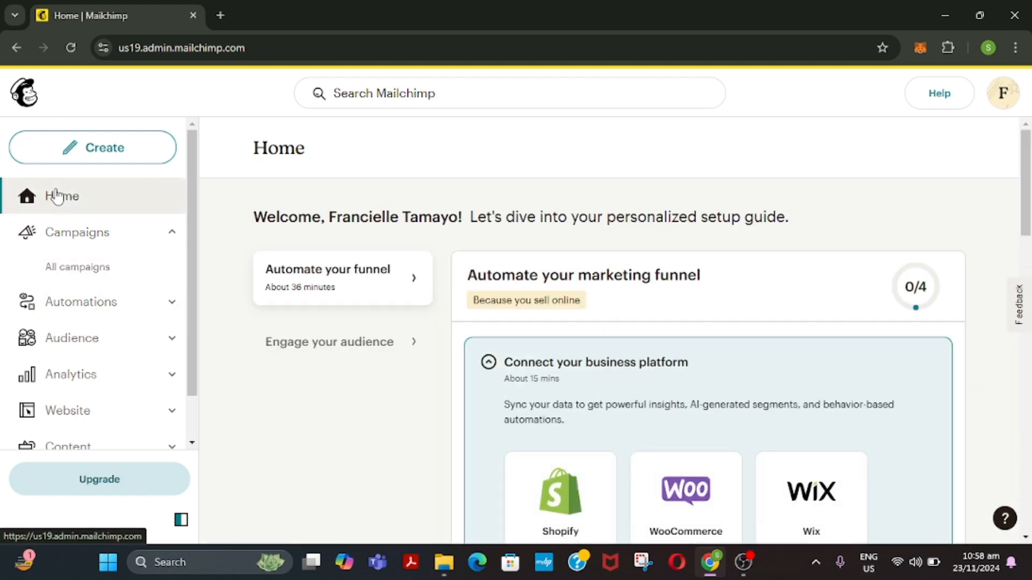
{"action": "left_click_drag", "start_coordinate": [58, 197], "coordinate": [406, 272]}
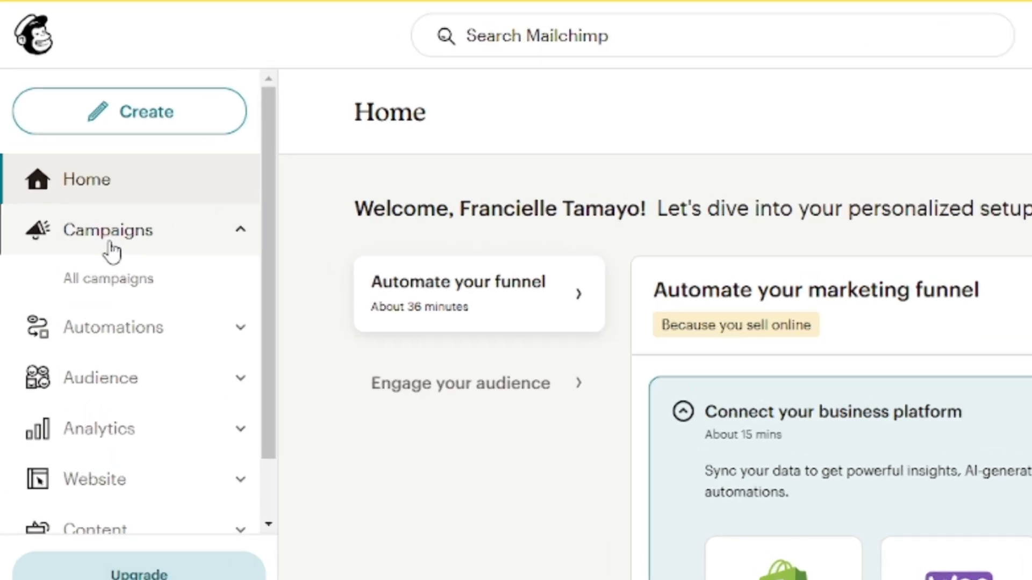
{"action": "left_click", "coordinate": [112, 250]}
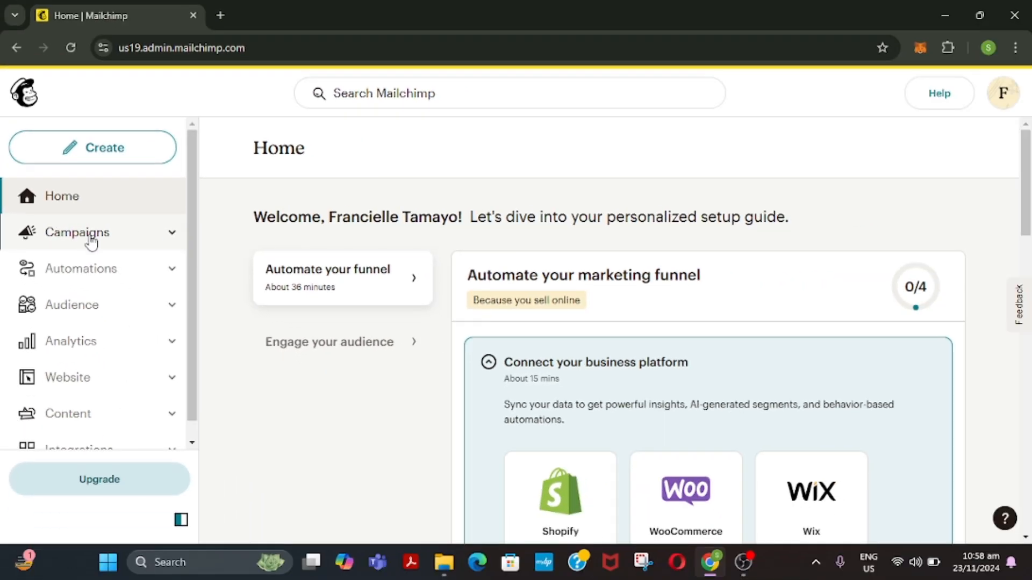
{"action": "left_click", "coordinate": [150, 228]}
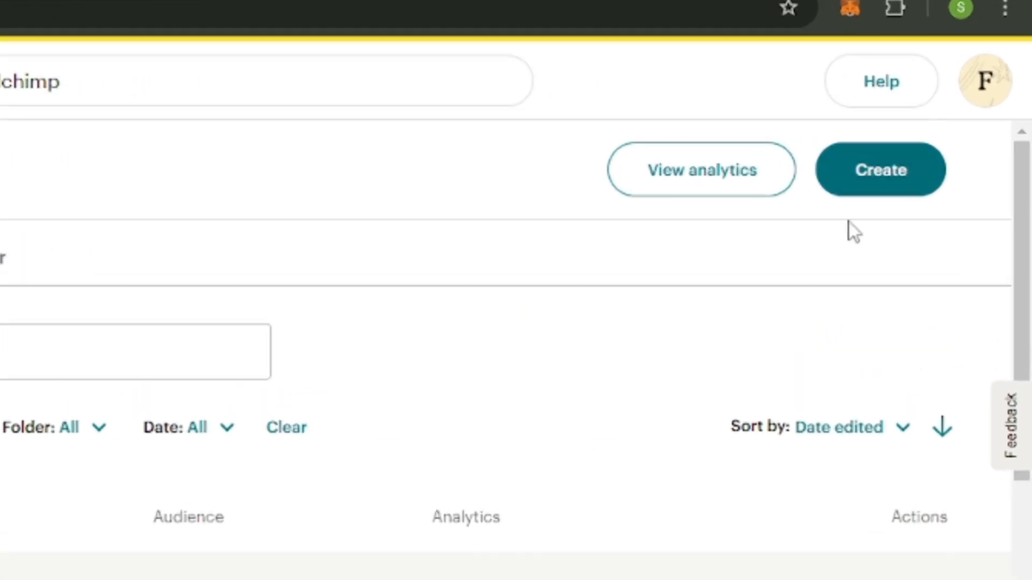
{"action": "left_click", "coordinate": [884, 161]}
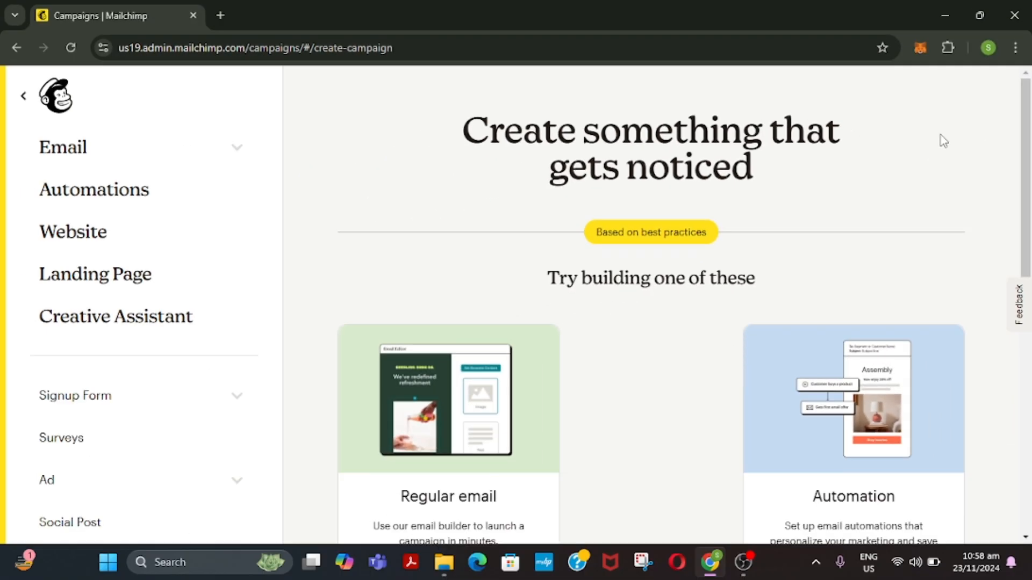
Start a Regular email design using the Basic layout option and the Minimal template.
{"action": "scroll", "coordinate": [742, 246], "scroll_direction": "down", "scroll_amount": 4}
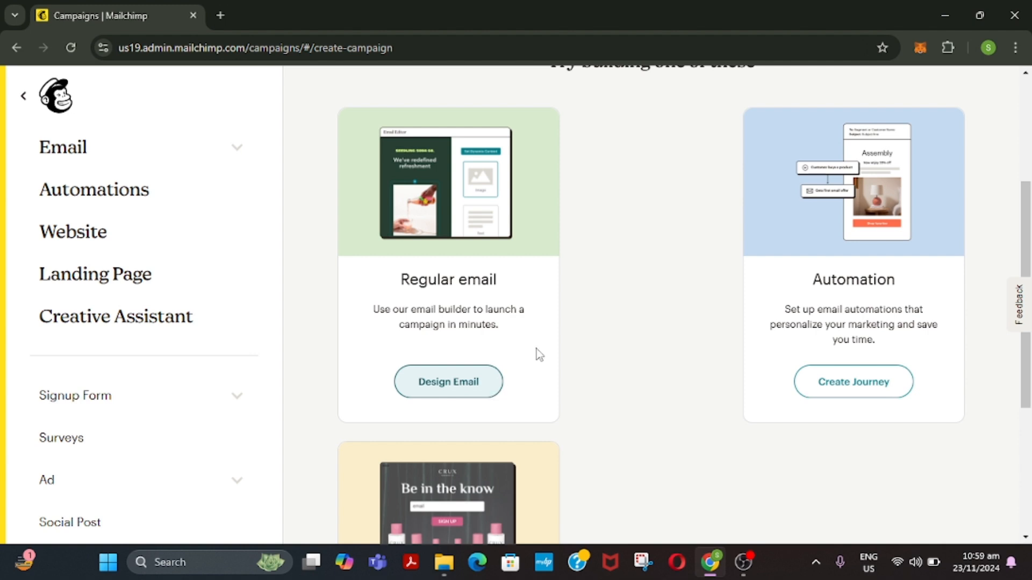
{"action": "scroll", "coordinate": [765, 285], "scroll_direction": "down", "scroll_amount": 2}
{"action": "scroll", "coordinate": [705, 323], "scroll_direction": "down", "scroll_amount": 1}
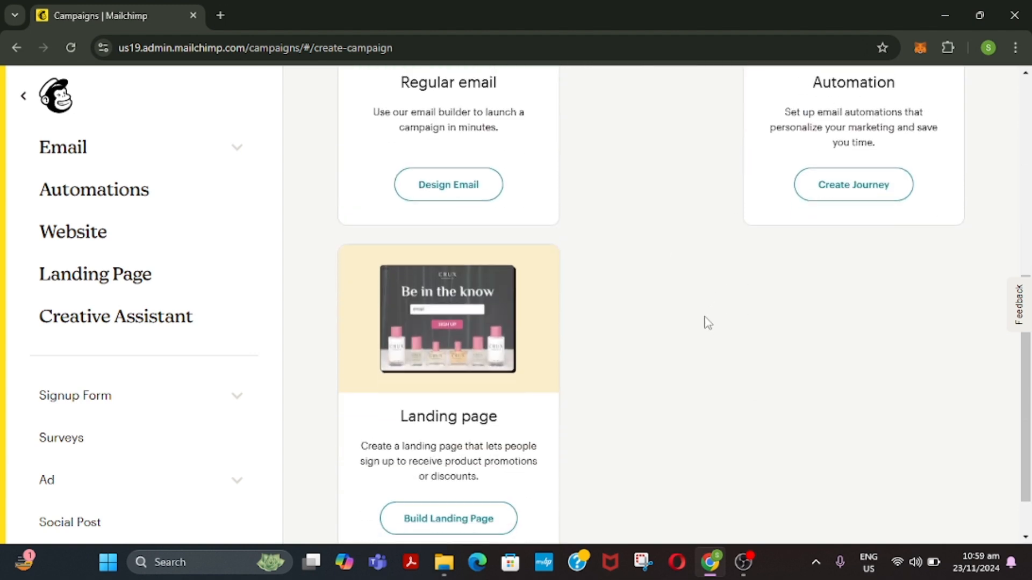
{"action": "scroll", "coordinate": [465, 455], "scroll_direction": "down", "scroll_amount": 1}
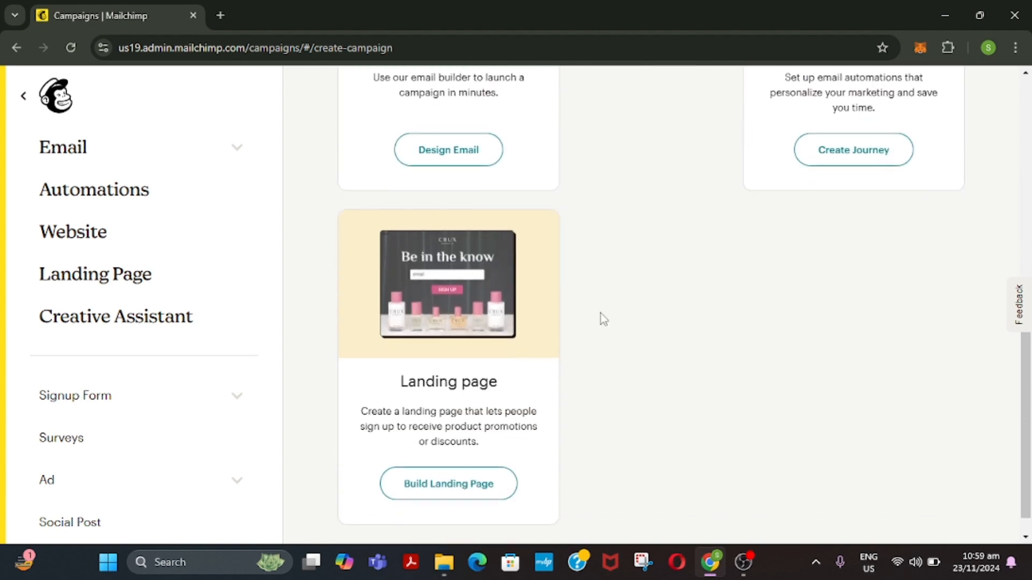
{"action": "scroll", "coordinate": [600, 313], "scroll_direction": "up", "scroll_amount": 3}
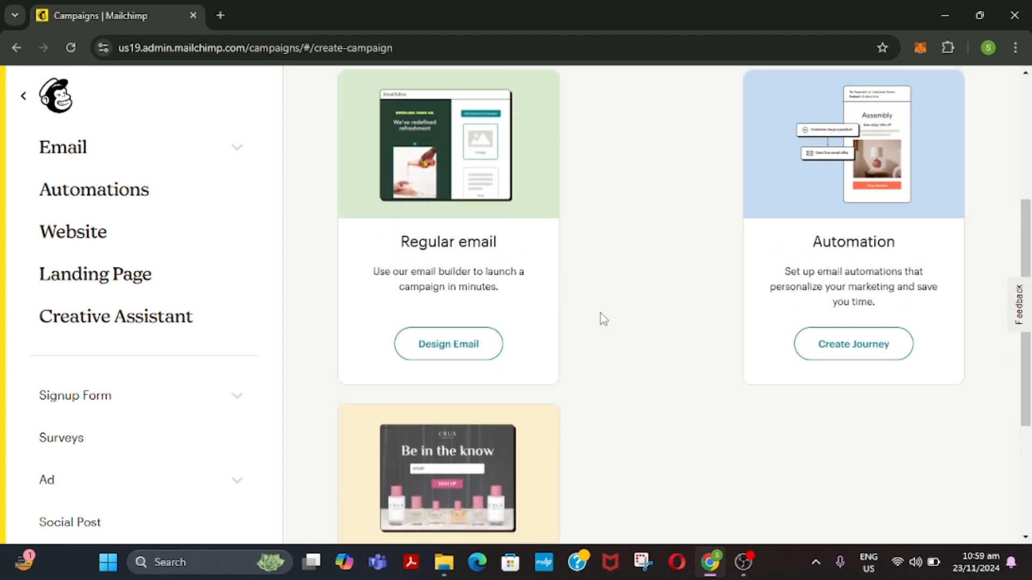
{"action": "scroll", "coordinate": [495, 214], "scroll_direction": "up", "scroll_amount": 1}
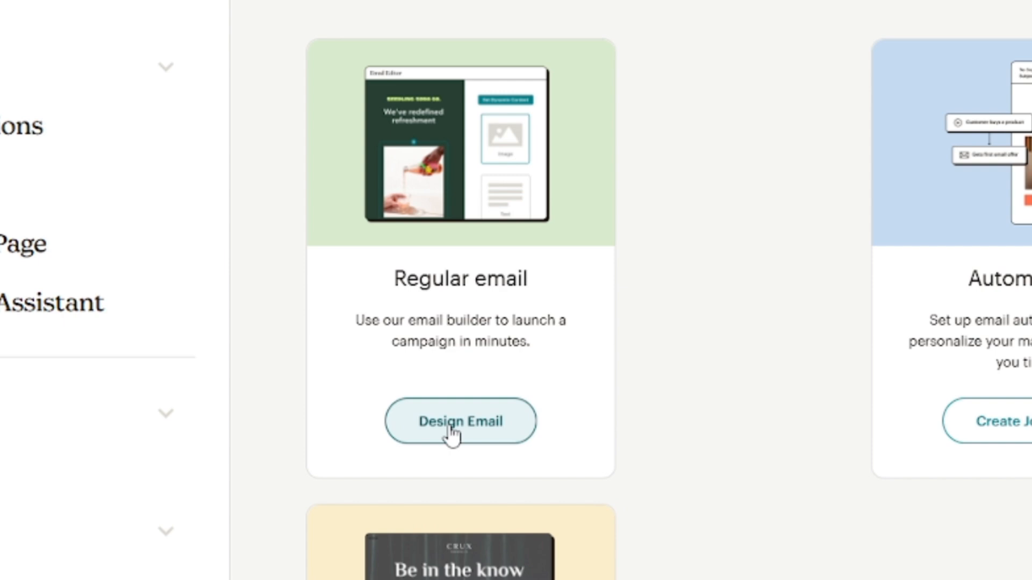
{"action": "left_click", "coordinate": [440, 407]}
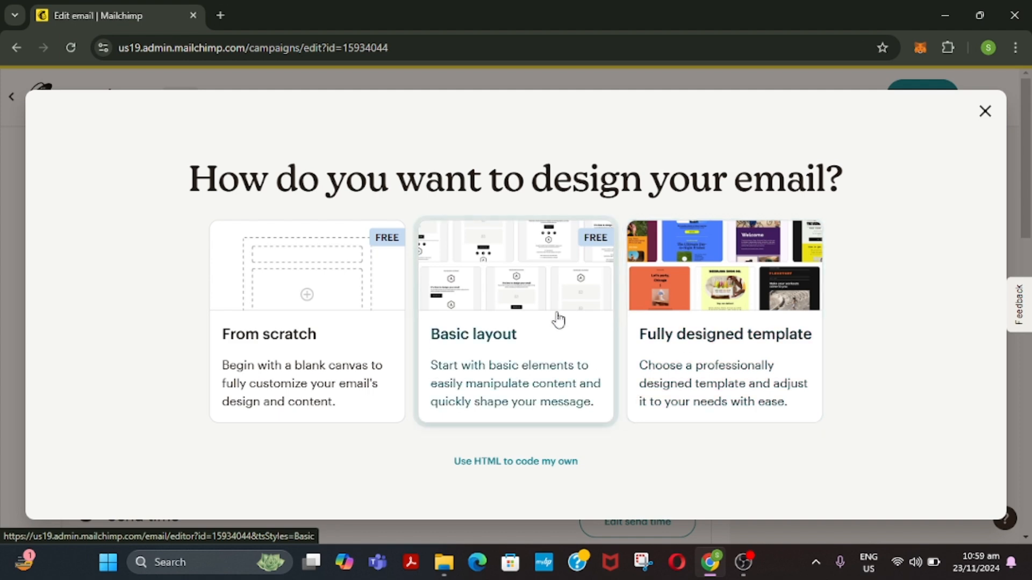
{"action": "left_click", "coordinate": [523, 325]}
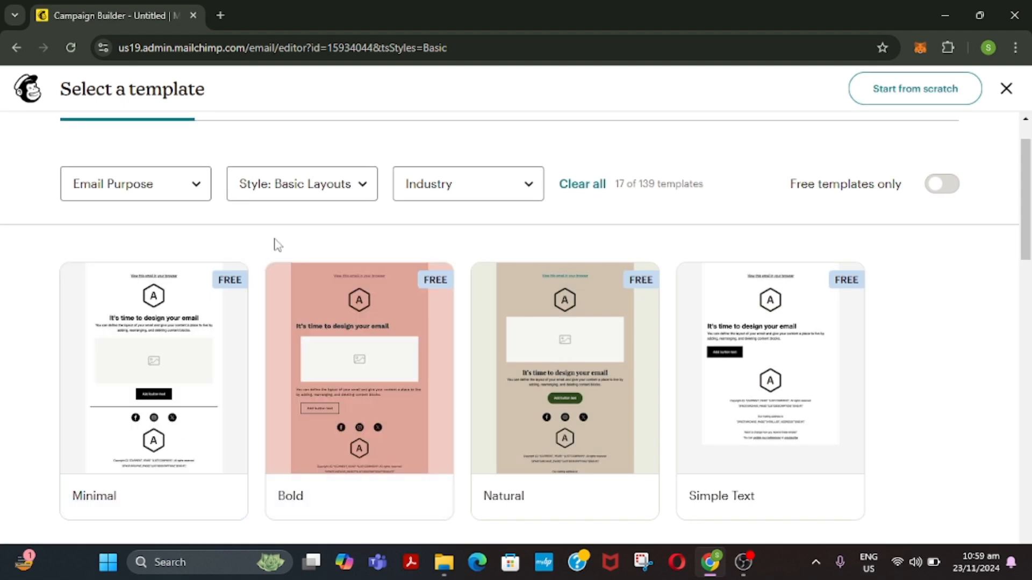
{"action": "left_click", "coordinate": [173, 363]}
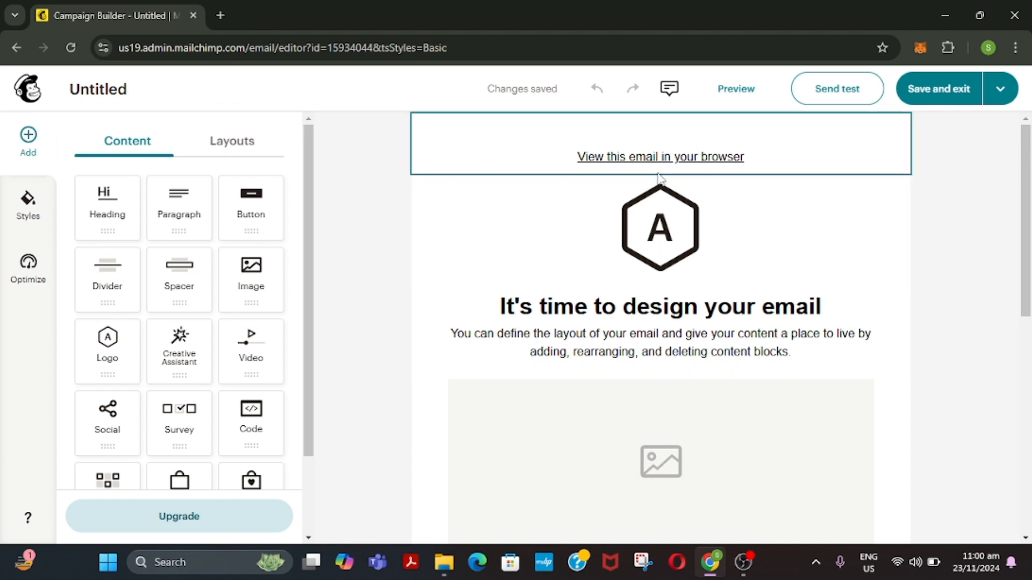
Add a Heading block between the logo and the existing title, and delete it again.
{"action": "scroll", "coordinate": [656, 178], "scroll_direction": "down", "scroll_amount": 3}
{"action": "scroll", "coordinate": [659, 172], "scroll_direction": "up", "scroll_amount": 2}
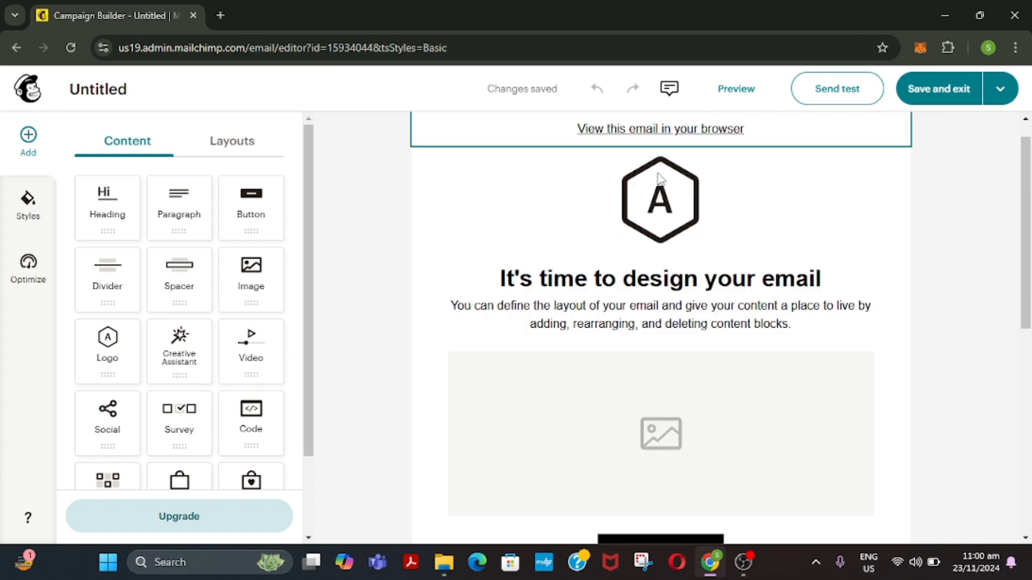
{"action": "scroll", "coordinate": [660, 178], "scroll_direction": "up", "scroll_amount": 1}
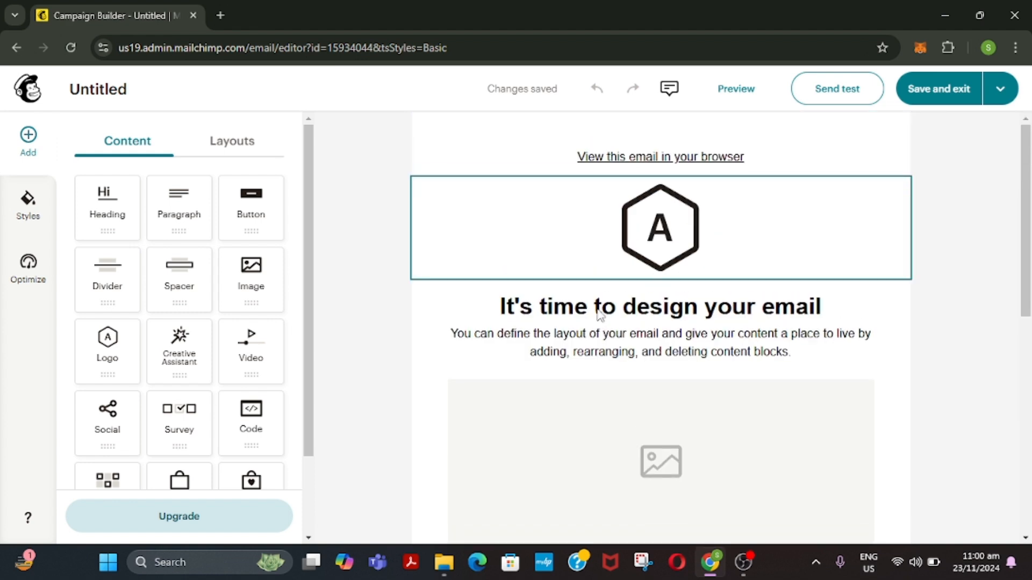
{"action": "left_click_drag", "start_coordinate": [111, 211], "coordinate": [505, 276]}
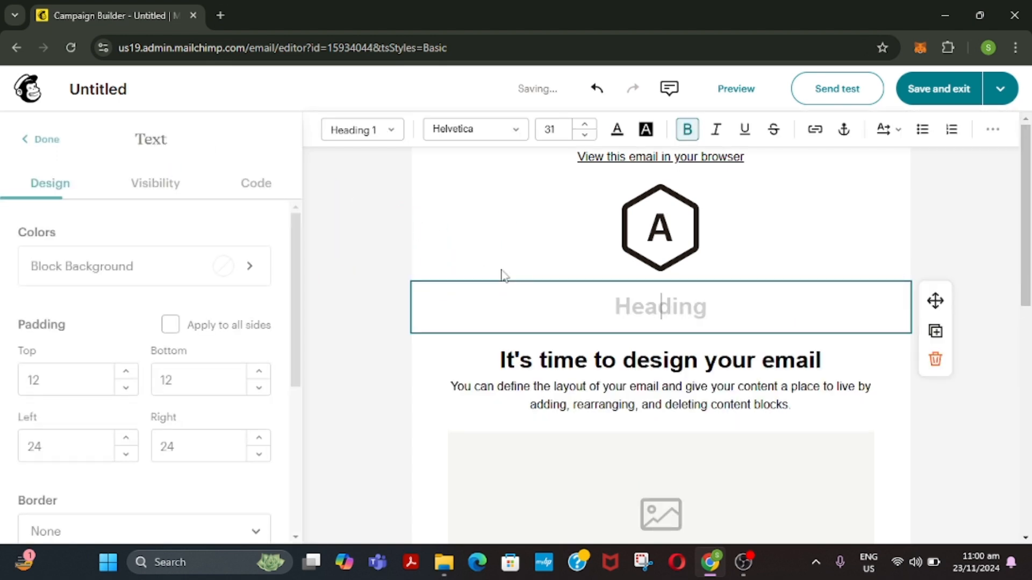
{"action": "left_click", "coordinate": [935, 359]}
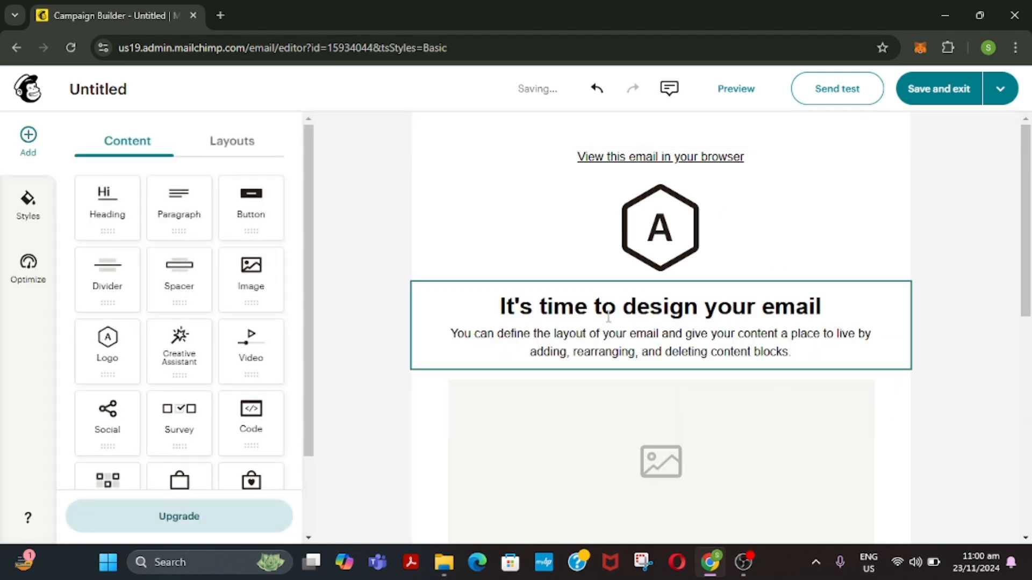
Replace the title text below the logo with "Hello There!".
{"action": "scroll", "coordinate": [511, 279], "scroll_direction": "down", "scroll_amount": 1}
{"action": "left_click", "coordinate": [512, 253]}
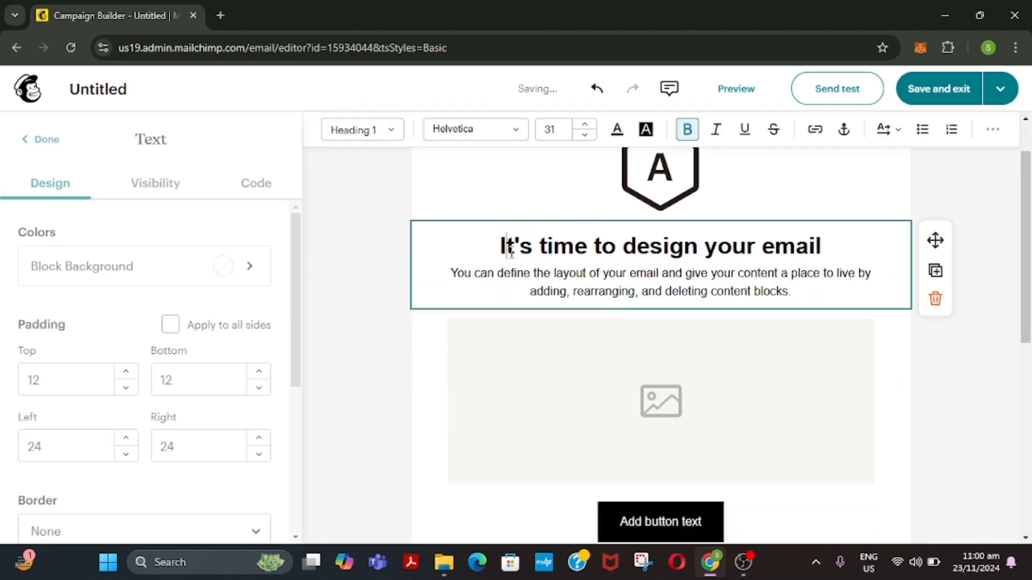
{"action": "left_click_drag", "start_coordinate": [822, 242], "coordinate": [493, 255]}
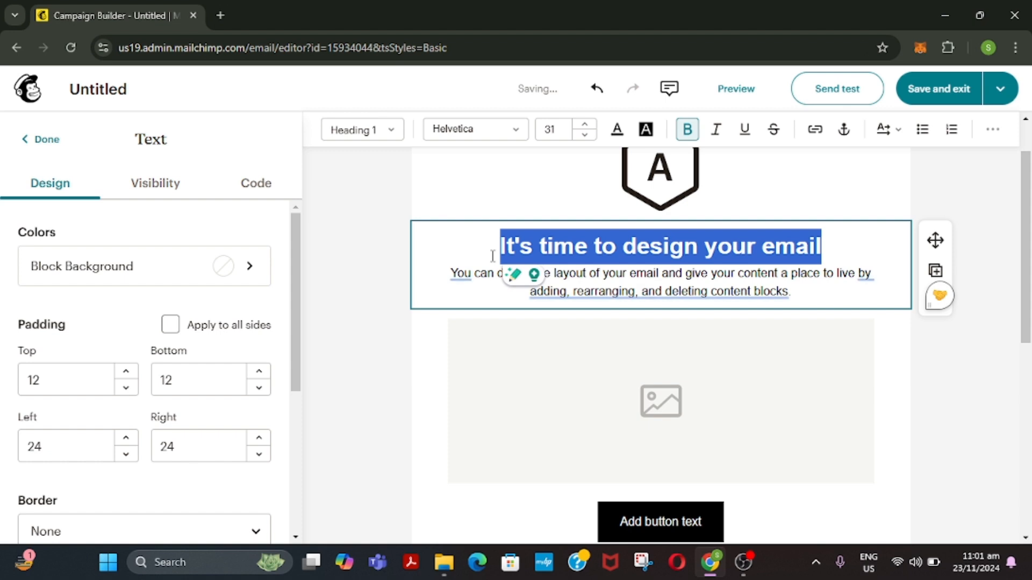
{"action": "type", "text": "H"}
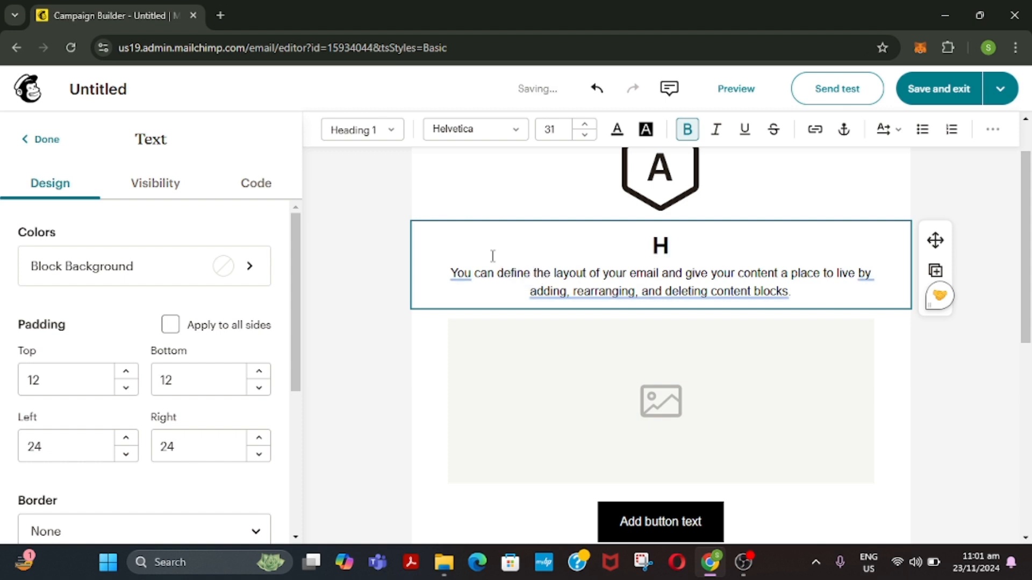
{"action": "type", "text": "ello T"}
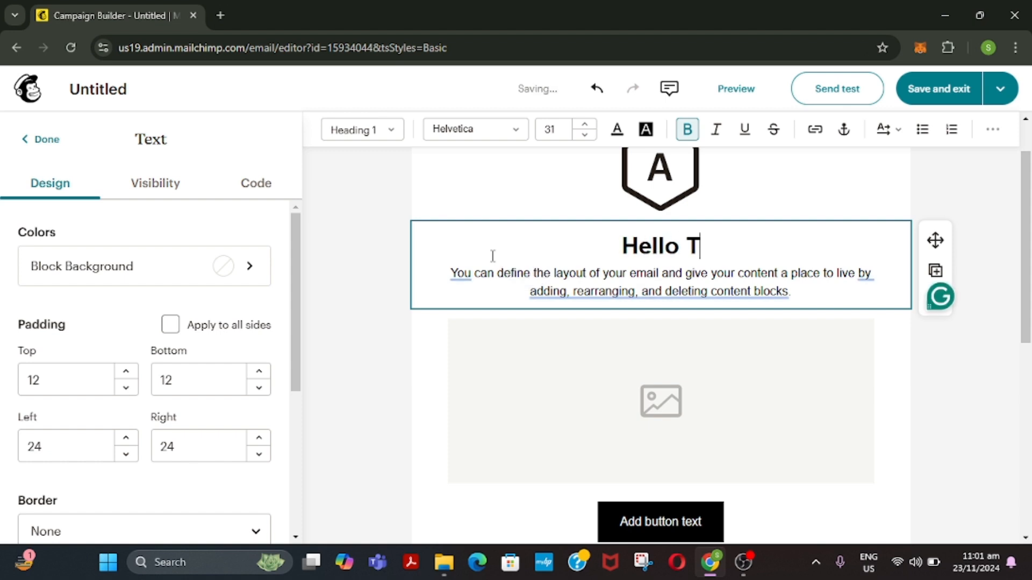
{"action": "type", "text": "here!"}
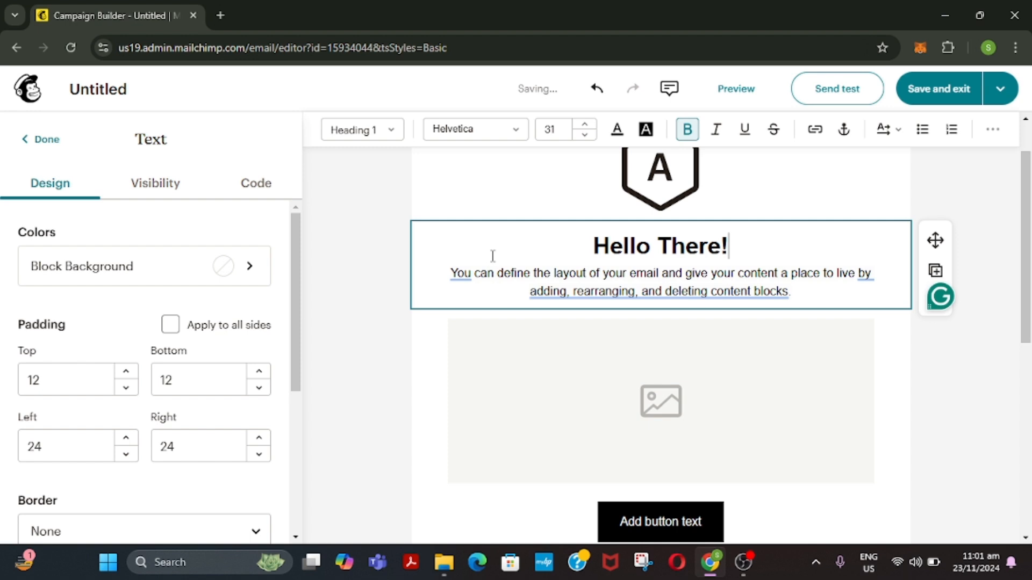
Replace the paragraph under the heading with "This is a campaign letter that I designed just for you! Please check out these products.".
{"action": "left_click", "coordinate": [585, 288]}
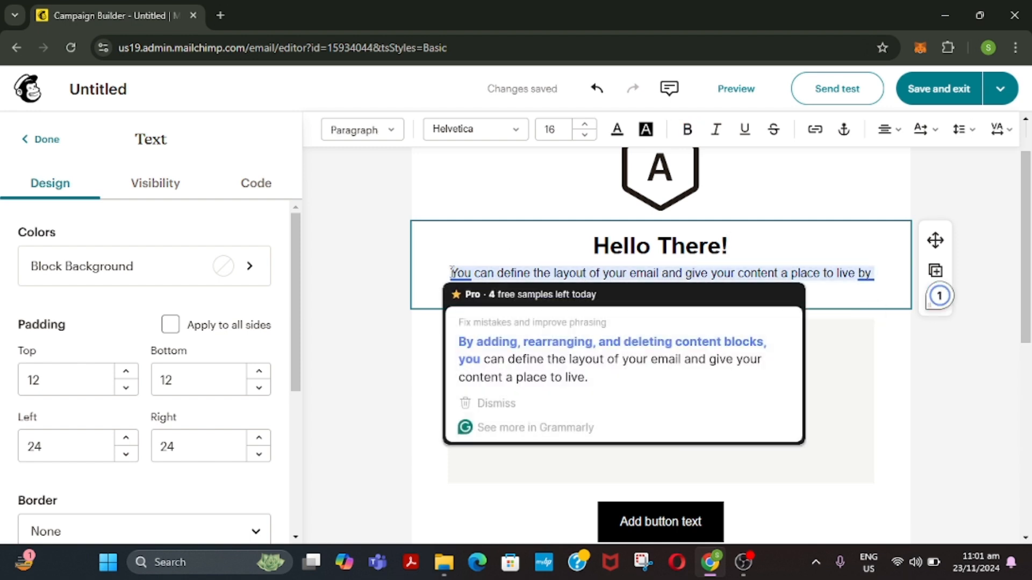
{"action": "left_click_drag", "start_coordinate": [451, 273], "coordinate": [794, 295]}
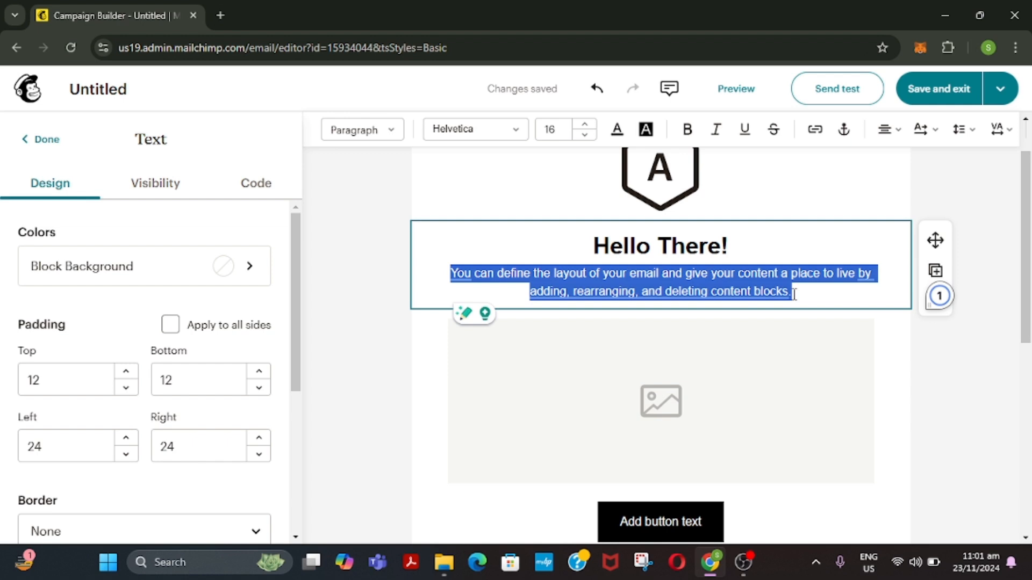
{"action": "type", "text": "This is a campaign letter that I designed just for you! Please check out these products."}
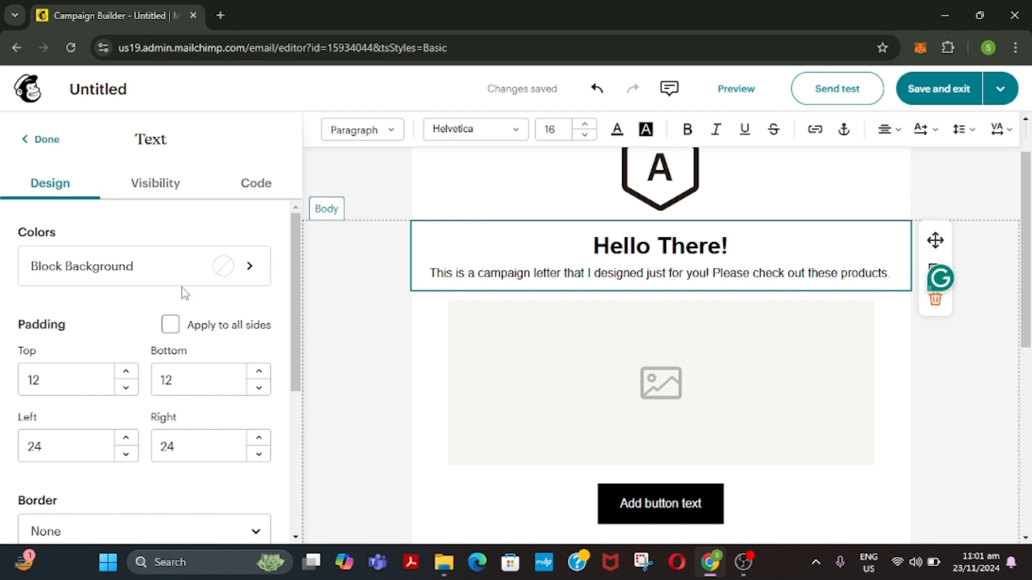
Set the block background of the heading and paragraph block to black.
{"action": "scroll", "coordinate": [184, 292], "scroll_direction": "down", "scroll_amount": 2}
{"action": "scroll", "coordinate": [182, 293], "scroll_direction": "up", "scroll_amount": 2}
{"action": "scroll", "coordinate": [182, 292], "scroll_direction": "down", "scroll_amount": 5}
{"action": "scroll", "coordinate": [182, 288], "scroll_direction": "up", "scroll_amount": 5}
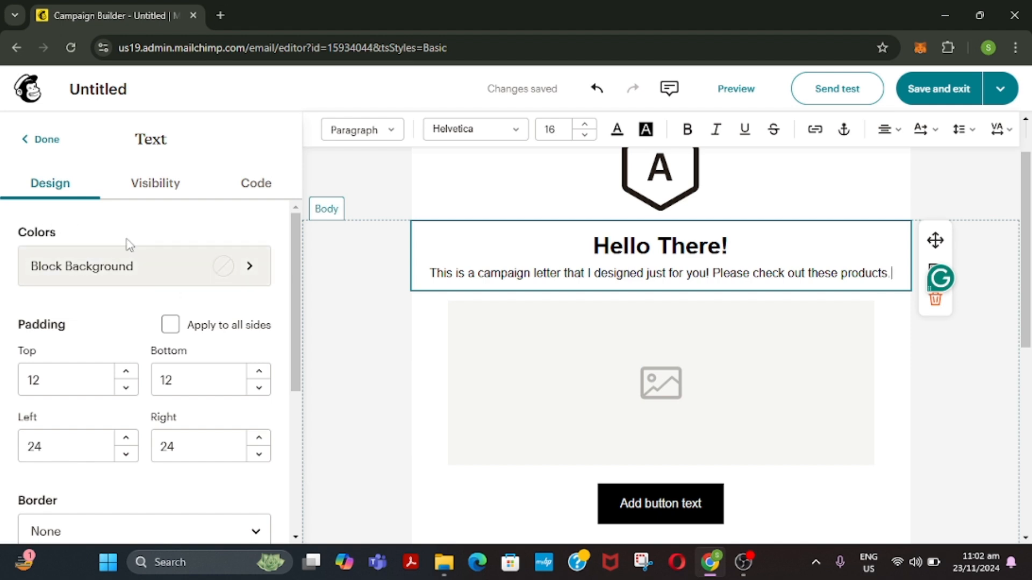
{"action": "left_click", "coordinate": [143, 262]}
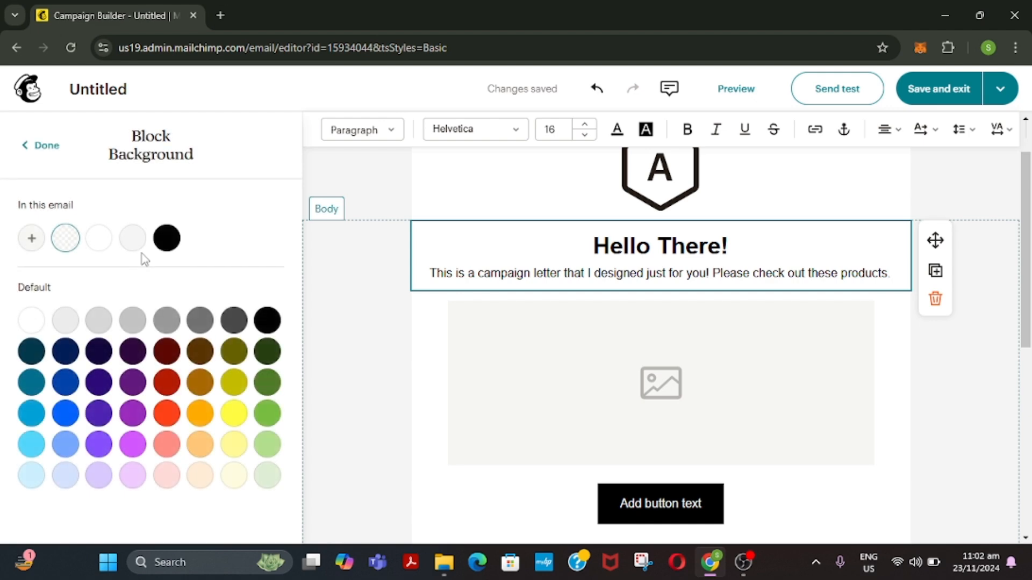
{"action": "left_click", "coordinate": [167, 383]}
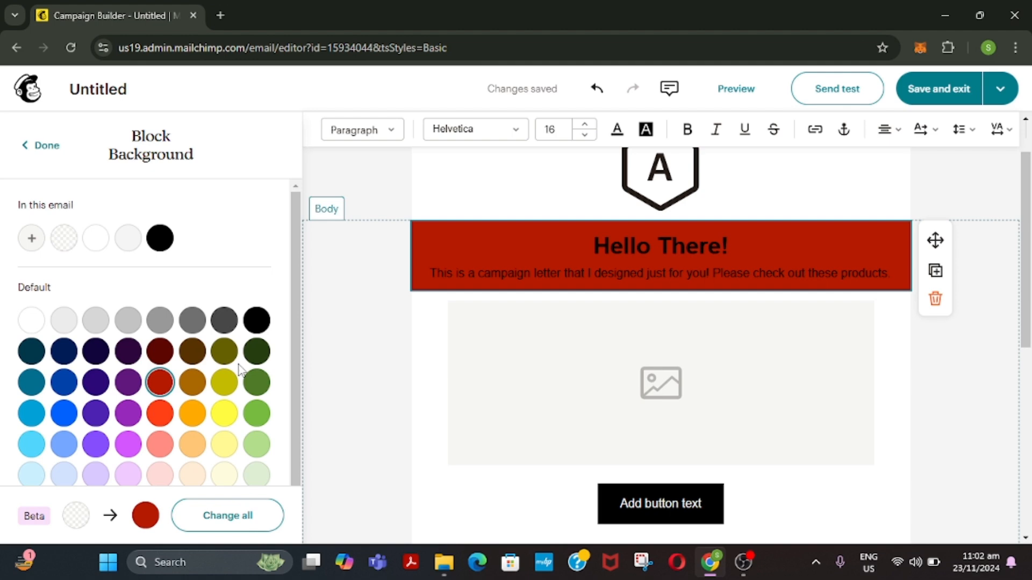
{"action": "left_click", "coordinate": [256, 321]}
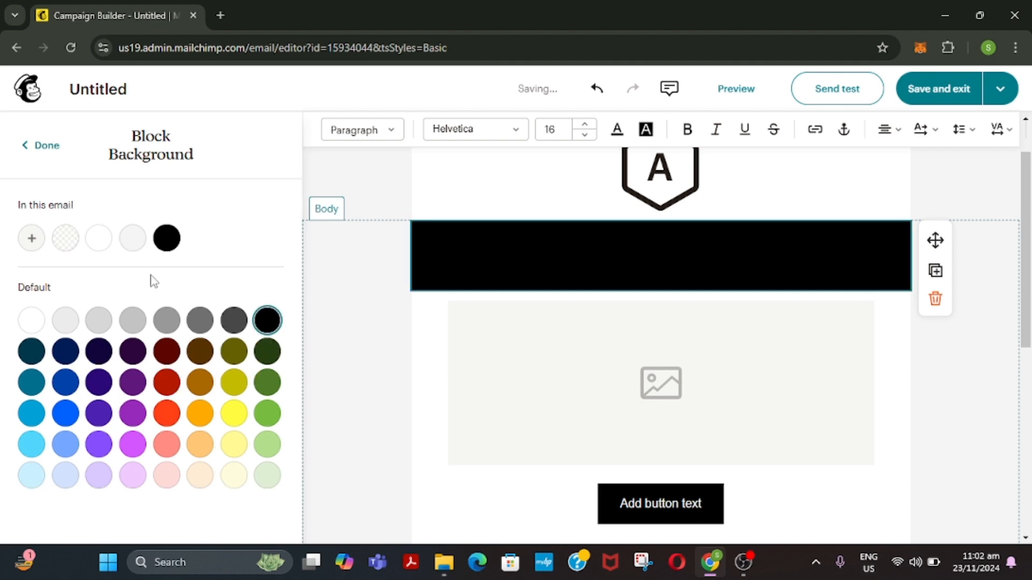
{"action": "left_click", "coordinate": [37, 145]}
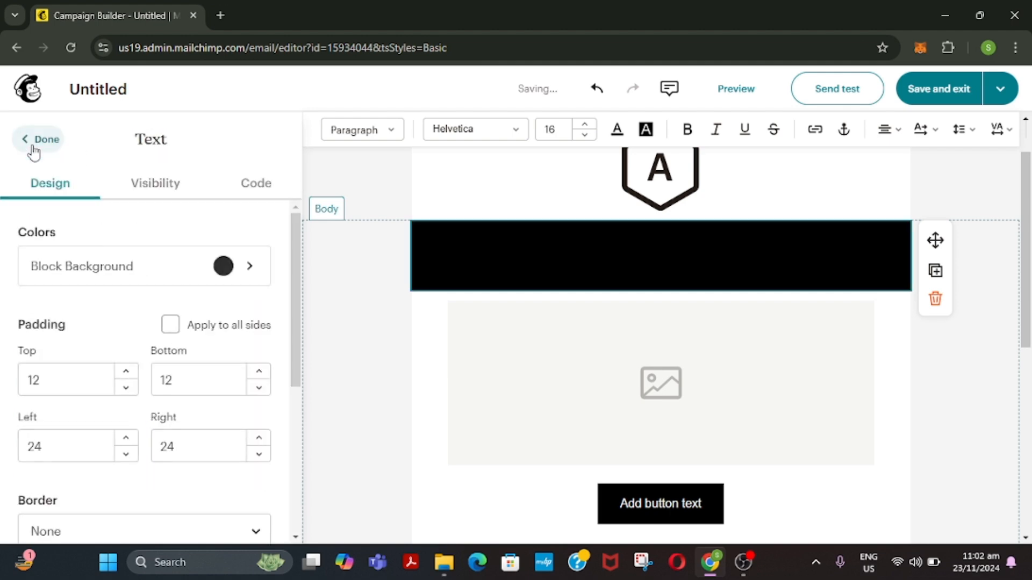
Set the text color of the "Hello There!" heading in the black block to white.
{"action": "scroll", "coordinate": [166, 299], "scroll_direction": "down", "scroll_amount": 5}
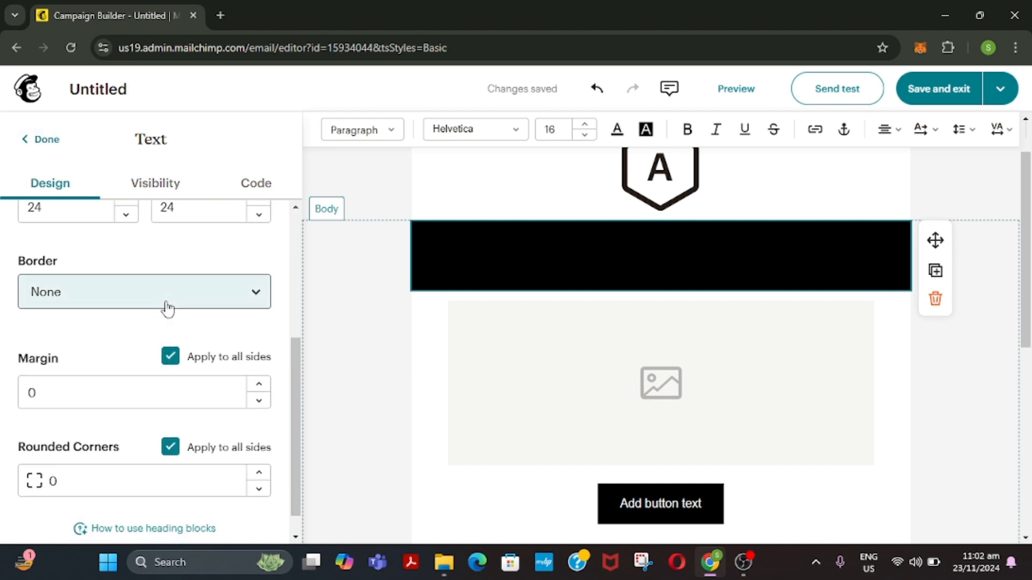
{"action": "scroll", "coordinate": [131, 350], "scroll_direction": "up", "scroll_amount": 5}
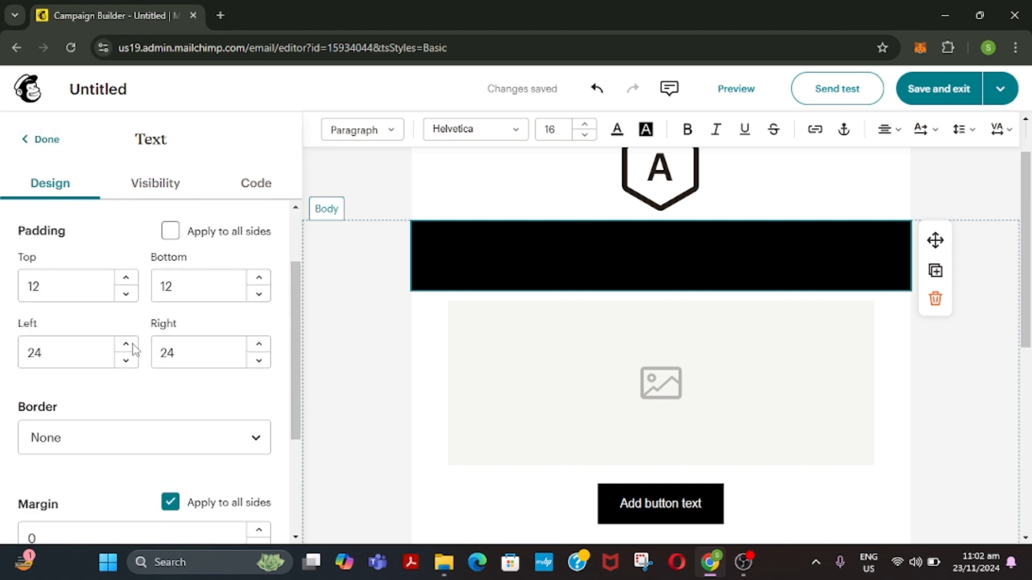
{"action": "left_click", "coordinate": [595, 257]}
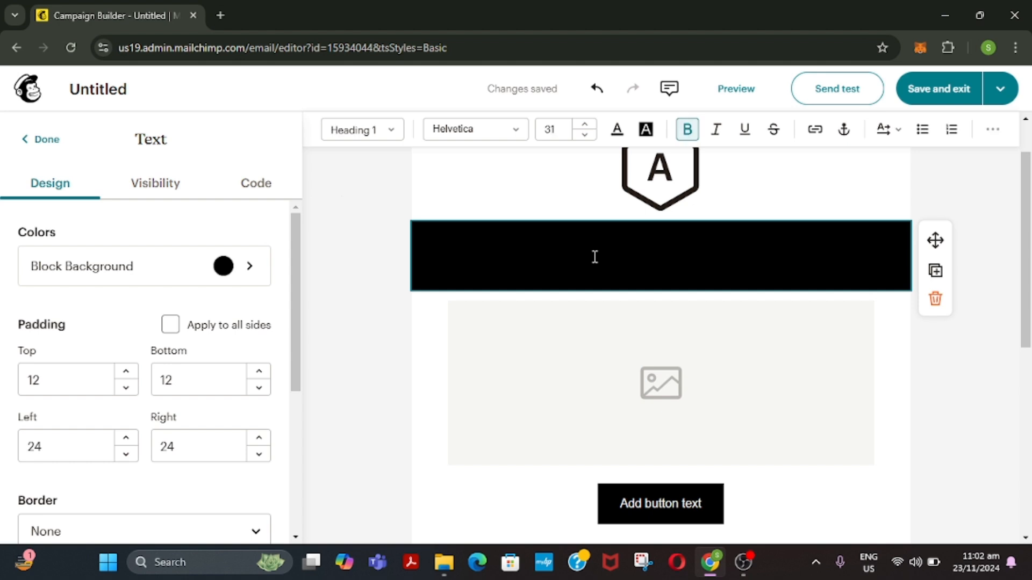
{"action": "double_click", "coordinate": [718, 242]}
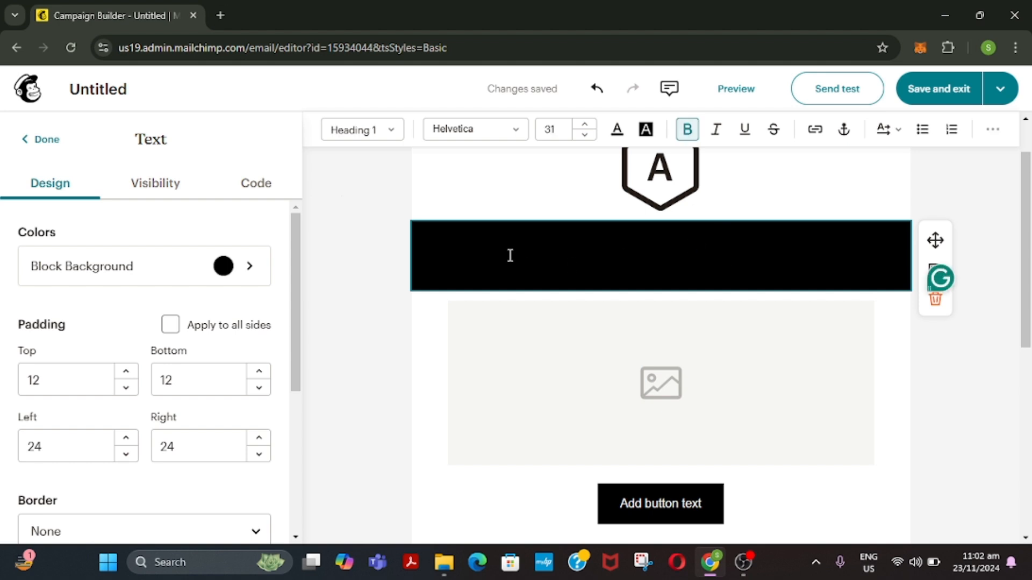
{"action": "left_click_drag", "start_coordinate": [509, 256], "coordinate": [788, 249]}
{"action": "left_click", "coordinate": [618, 139]}
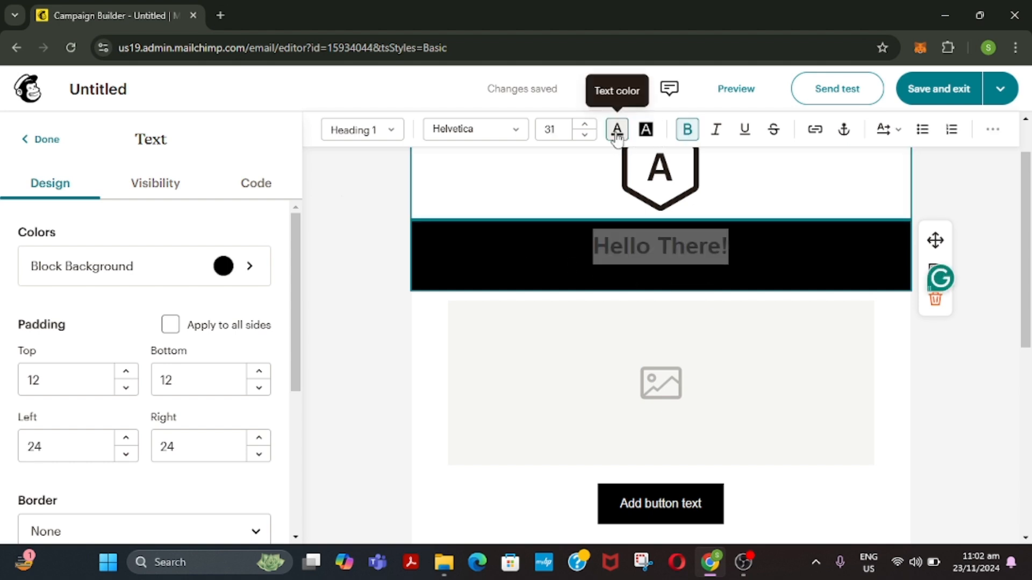
{"action": "left_click", "coordinate": [31, 304]}
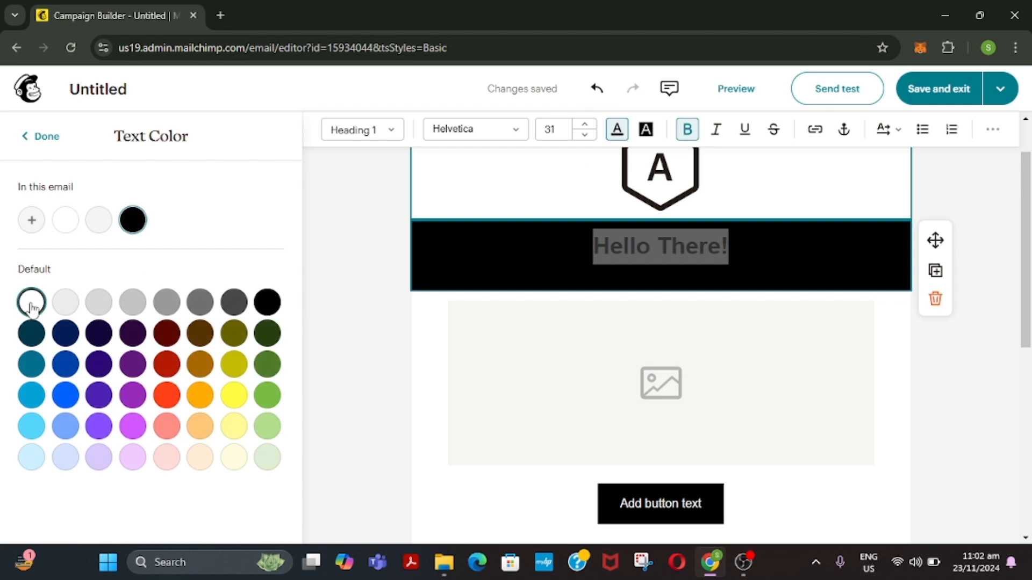
Set the text color of the whole paragraph under the "Hello There!" heading to white.
{"action": "left_click", "coordinate": [479, 269]}
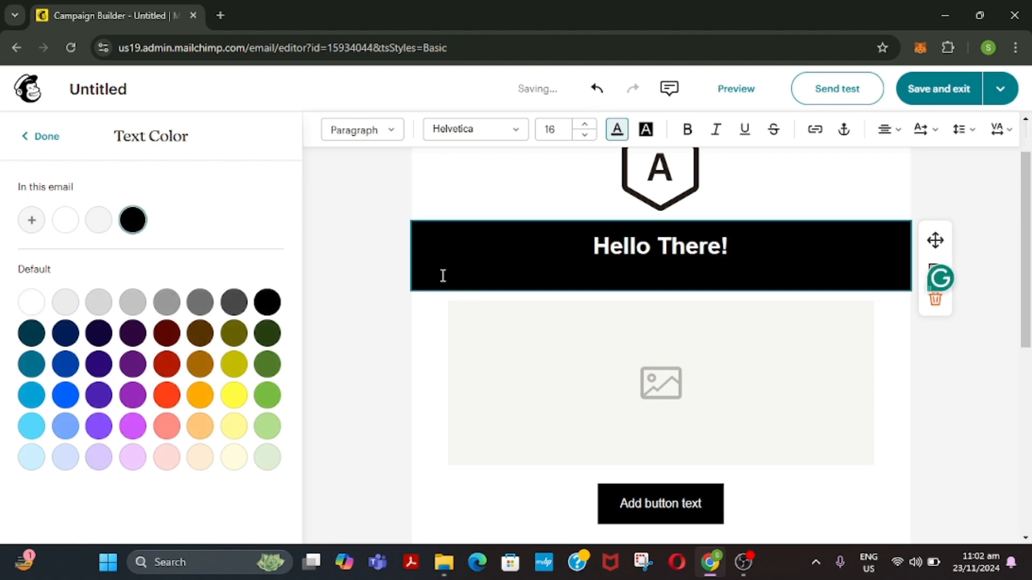
{"action": "left_click_drag", "start_coordinate": [442, 276], "coordinate": [909, 289]}
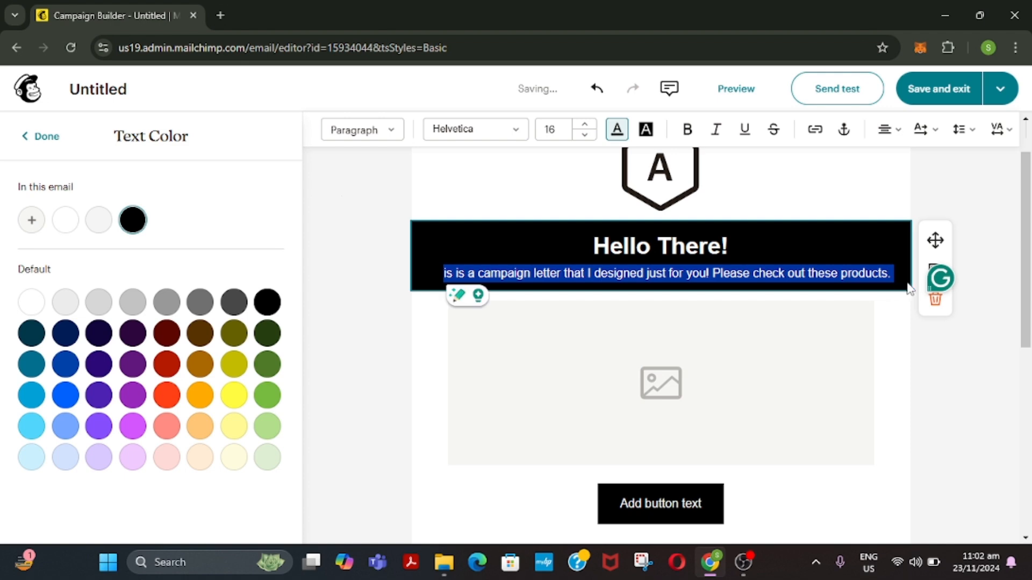
{"action": "left_click", "coordinate": [417, 276]}
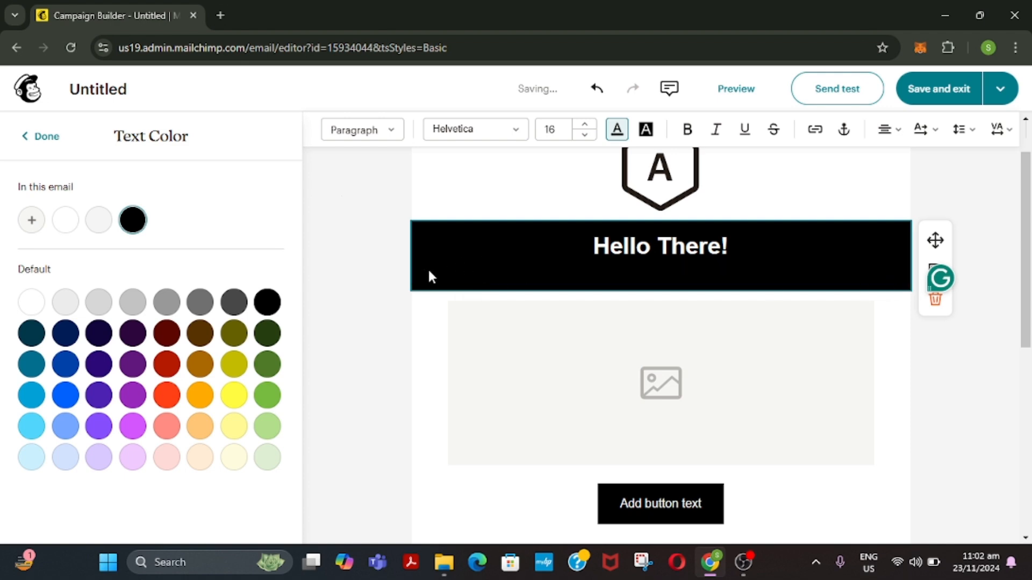
{"action": "left_click_drag", "start_coordinate": [434, 269], "coordinate": [892, 274]}
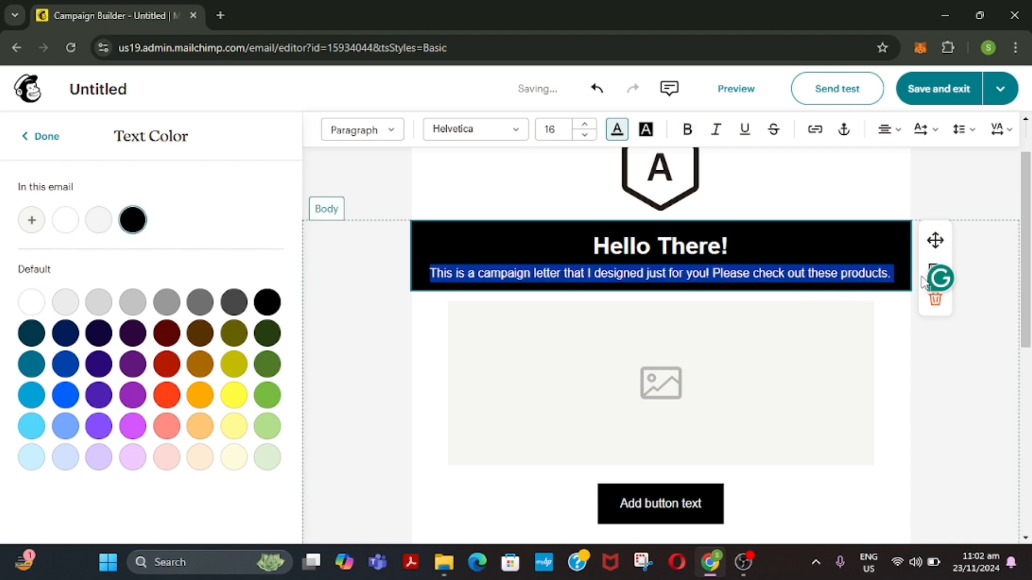
{"action": "left_click", "coordinate": [617, 141]}
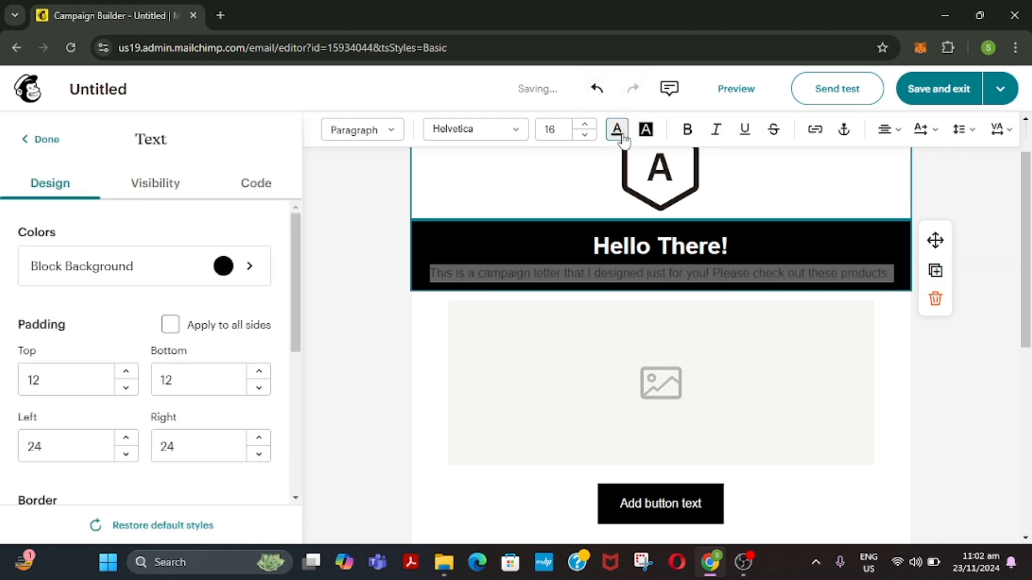
{"action": "left_click", "coordinate": [618, 132]}
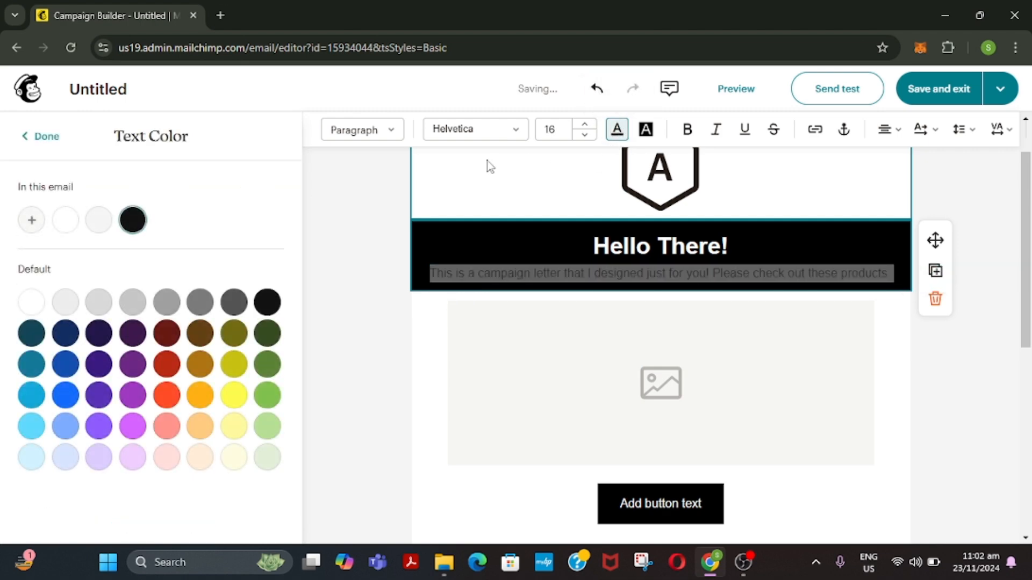
{"action": "left_click", "coordinate": [35, 306]}
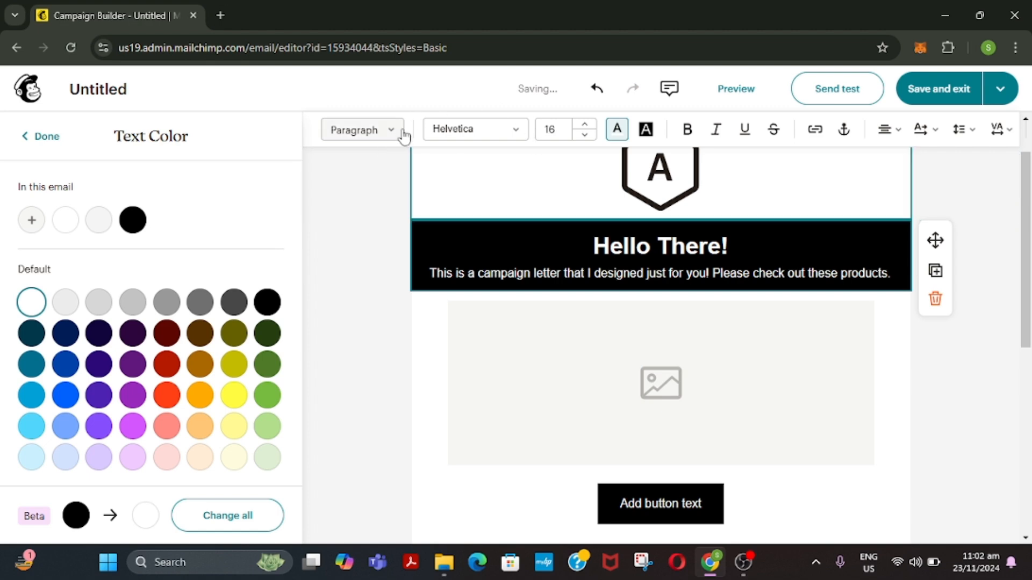
Try the Anton font on the selected paragraph, and settle on Arial as its font.
{"action": "left_click", "coordinate": [472, 133]}
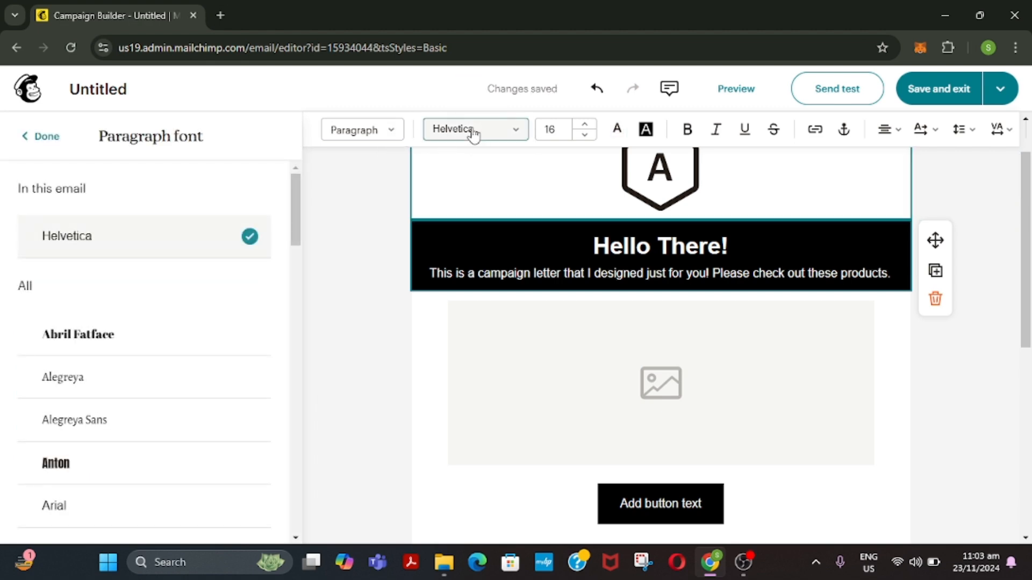
{"action": "scroll", "coordinate": [103, 392], "scroll_direction": "down", "scroll_amount": 5}
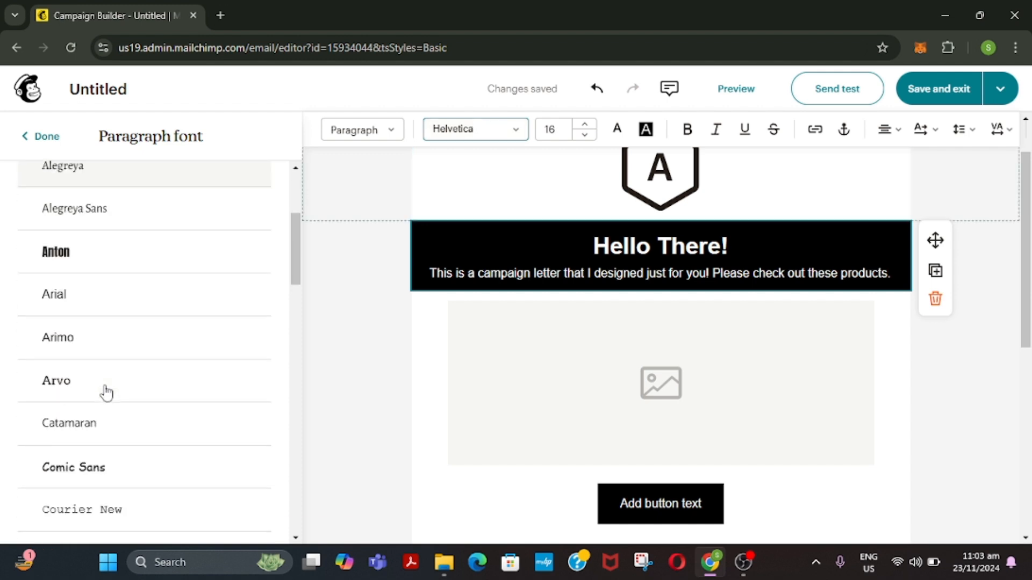
{"action": "scroll", "coordinate": [105, 392], "scroll_direction": "up", "scroll_amount": 1}
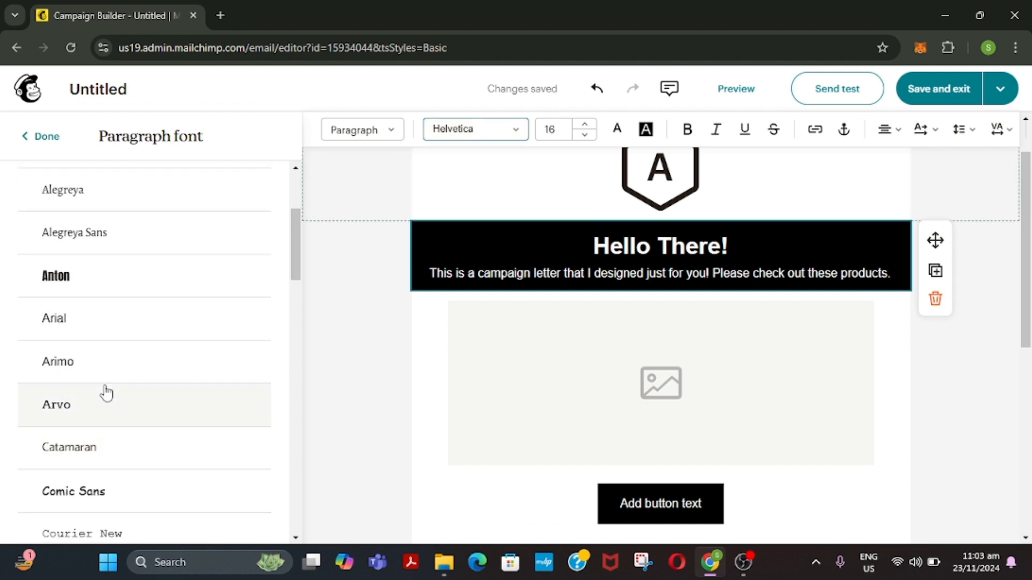
{"action": "left_click", "coordinate": [87, 282]}
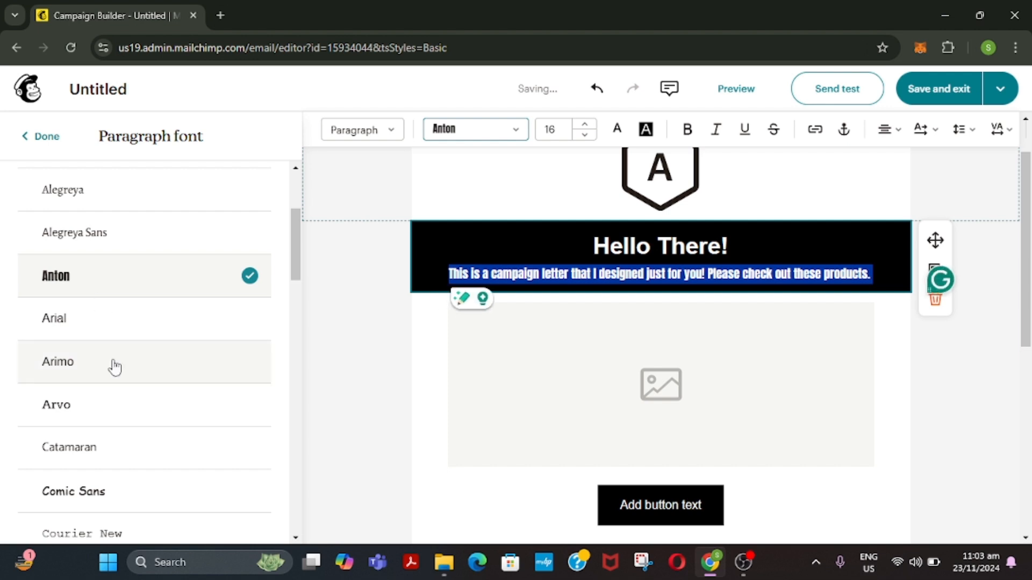
{"action": "scroll", "coordinate": [115, 401], "scroll_direction": "down", "scroll_amount": 1}
{"action": "left_click", "coordinate": [147, 332]}
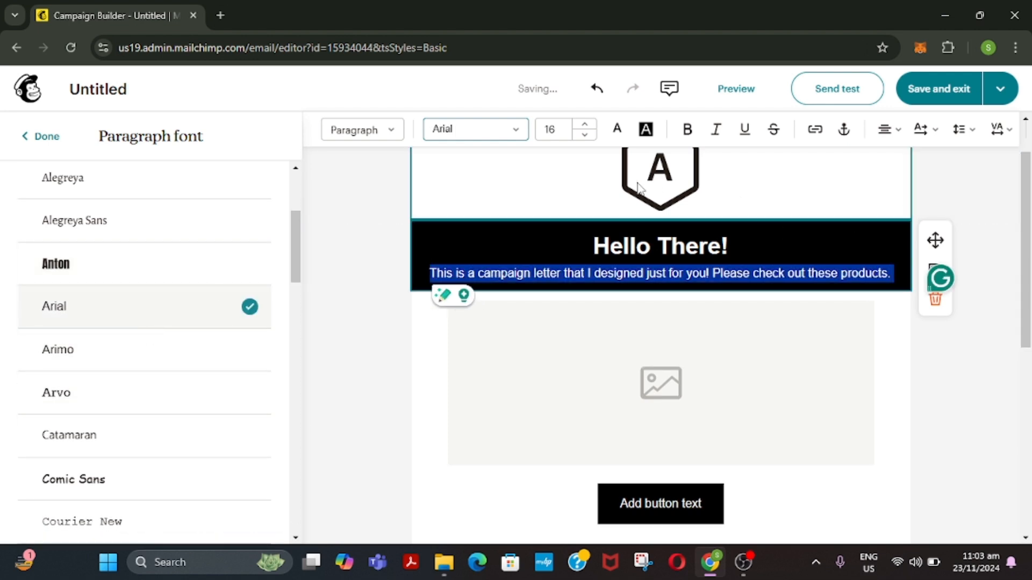
Set the font size of the paragraph under the heading to 15.
{"action": "left_click", "coordinate": [585, 124]}
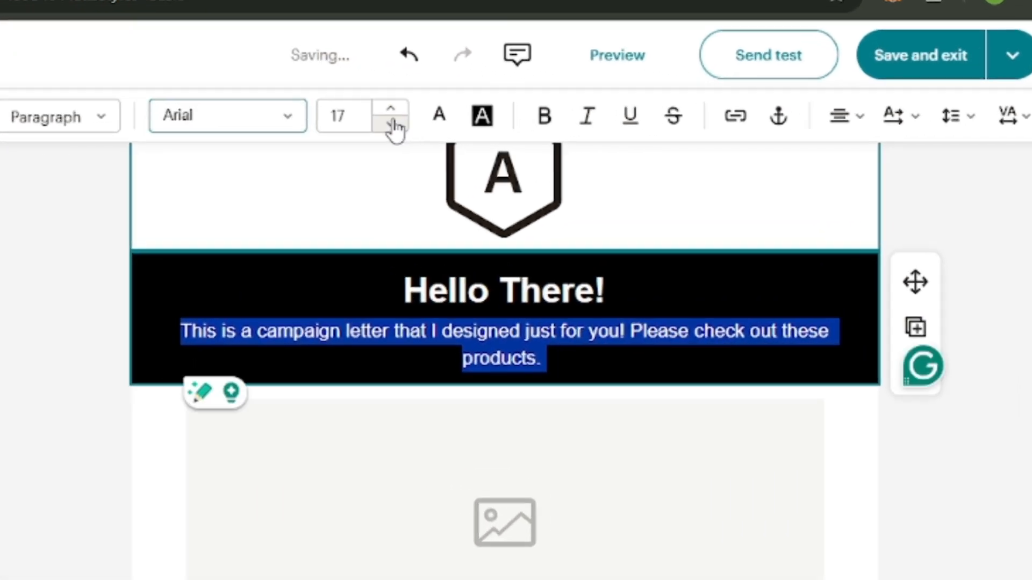
{"action": "left_click", "coordinate": [585, 135]}
{"action": "left_click", "coordinate": [392, 125]}
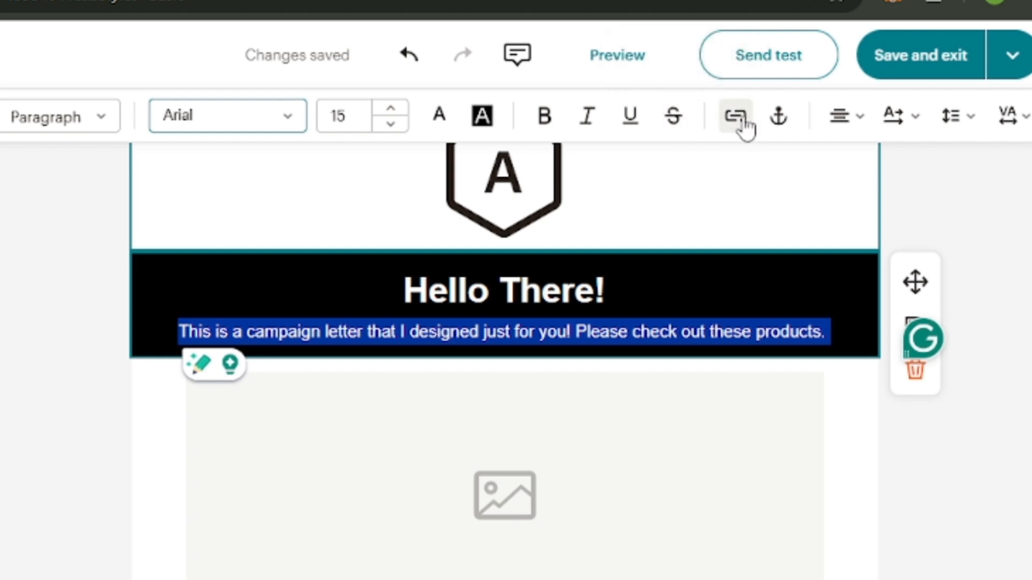
Try left and right alignment on the paragraph under the heading, and leave it justified.
{"action": "left_click", "coordinate": [841, 129]}
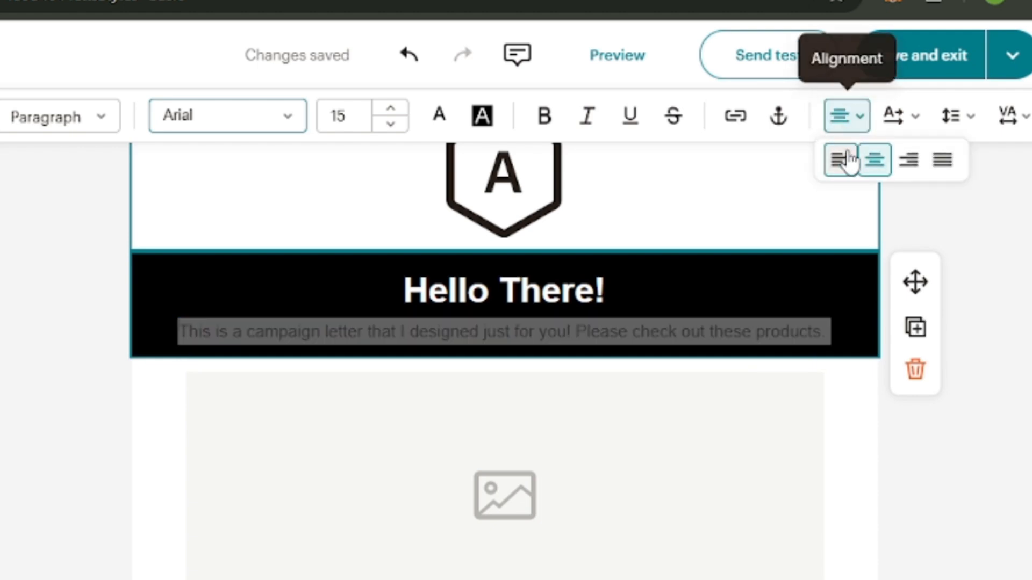
{"action": "left_click", "coordinate": [841, 161]}
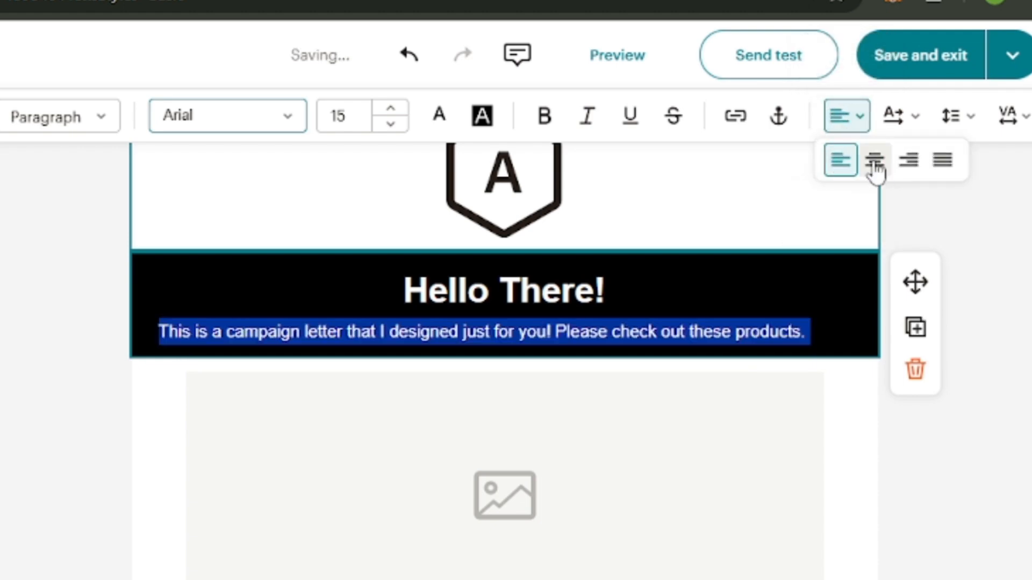
{"action": "left_click", "coordinate": [909, 162]}
{"action": "left_click", "coordinate": [941, 164]}
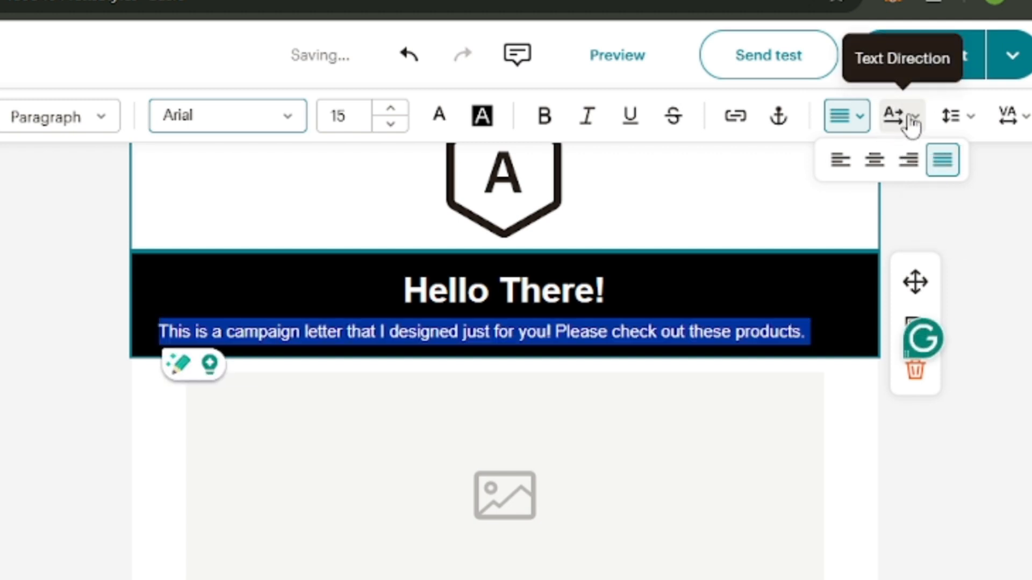
Set the letter spacing of the paragraph under the heading to 1 and deselect the text block.
{"action": "left_click", "coordinate": [1021, 125]}
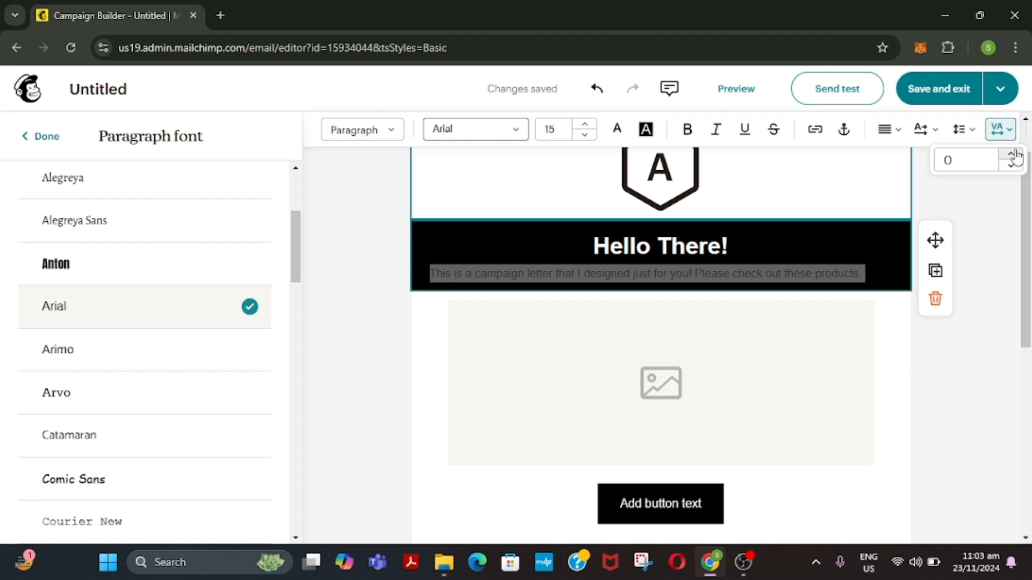
{"action": "left_click", "coordinate": [1015, 155]}
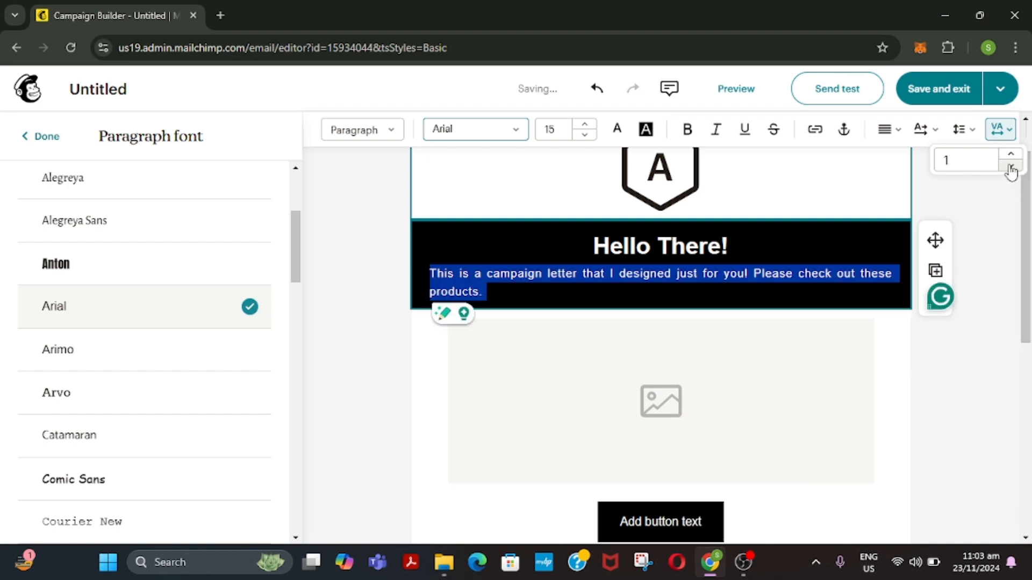
{"action": "left_click", "coordinate": [983, 260]}
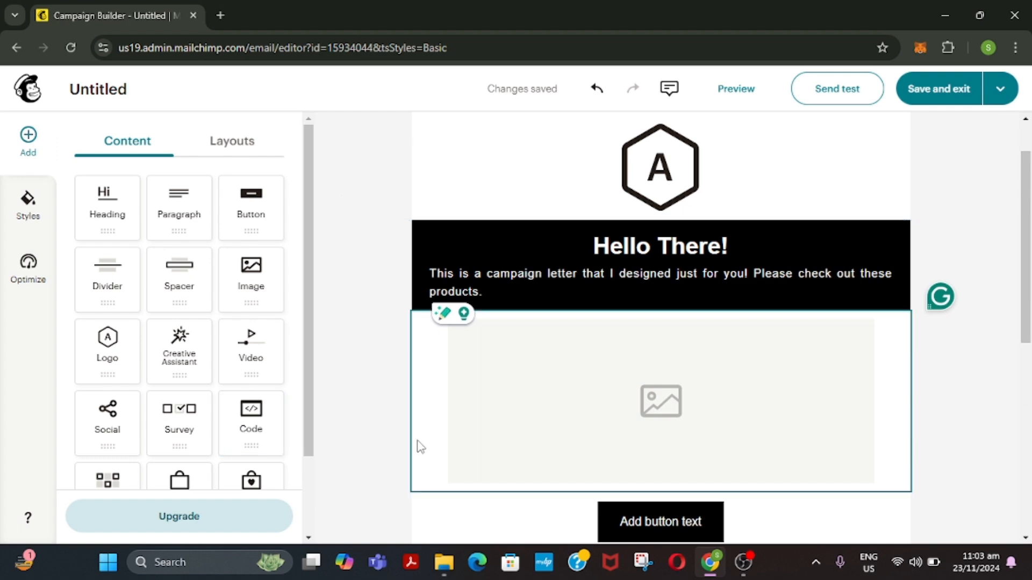
Insert the uploaded Pexels JPG photo from Content Studio into the empty image block below the black text block.
{"action": "scroll", "coordinate": [419, 447], "scroll_direction": "down", "scroll_amount": 3}
{"action": "scroll", "coordinate": [420, 447], "scroll_direction": "down", "scroll_amount": 4}
{"action": "scroll", "coordinate": [417, 444], "scroll_direction": "up", "scroll_amount": 6}
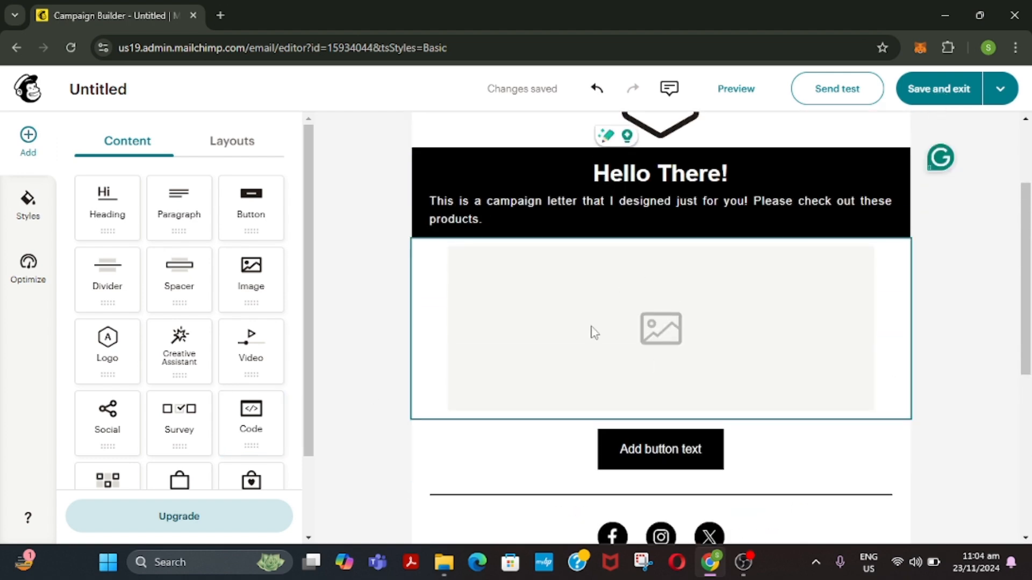
{"action": "left_click", "coordinate": [634, 329]}
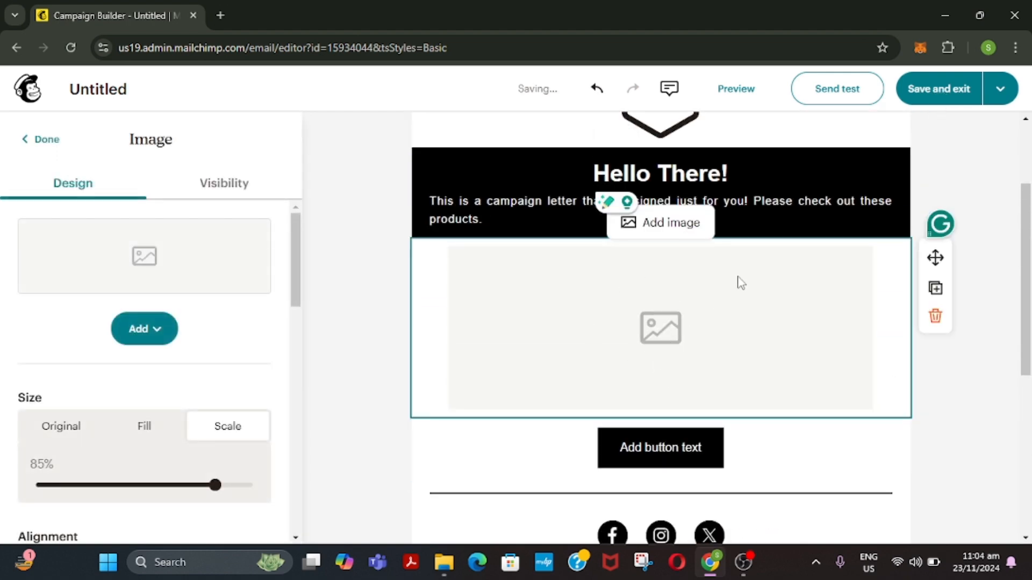
{"action": "left_click", "coordinate": [657, 232]}
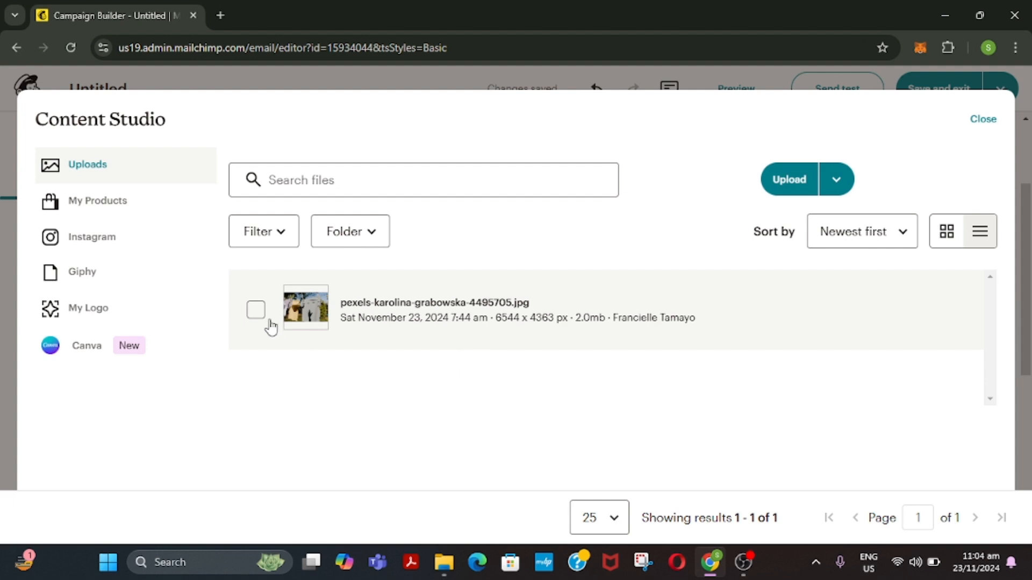
{"action": "left_click", "coordinate": [256, 310]}
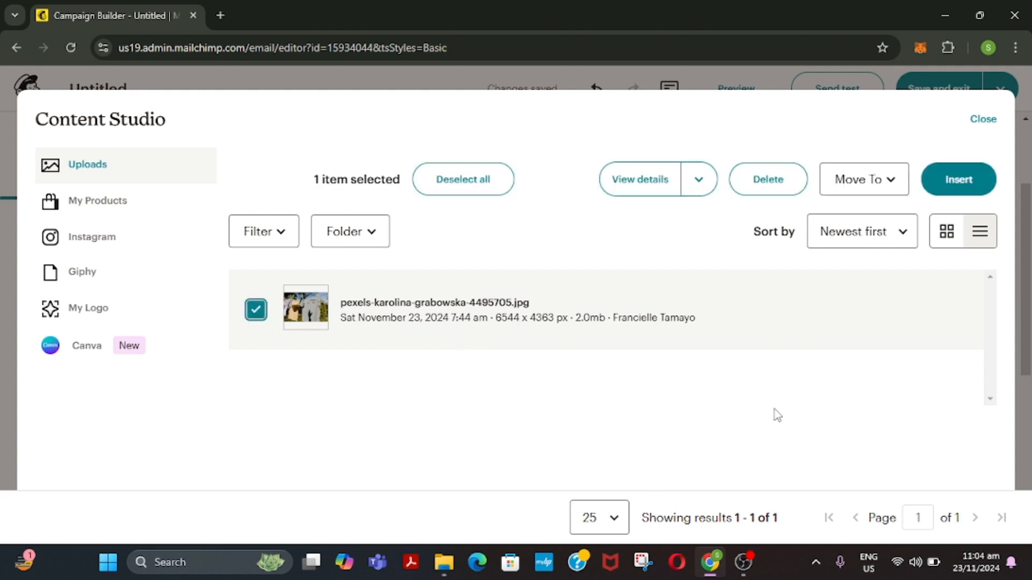
{"action": "left_click", "coordinate": [955, 183]}
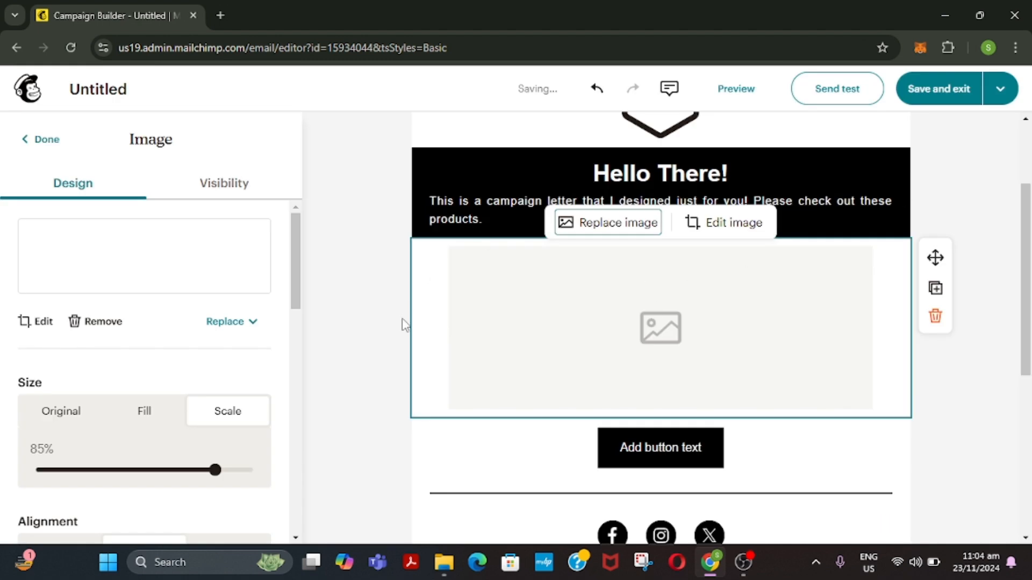
{"action": "scroll", "coordinate": [893, 295], "scroll_direction": "down", "scroll_amount": 2}
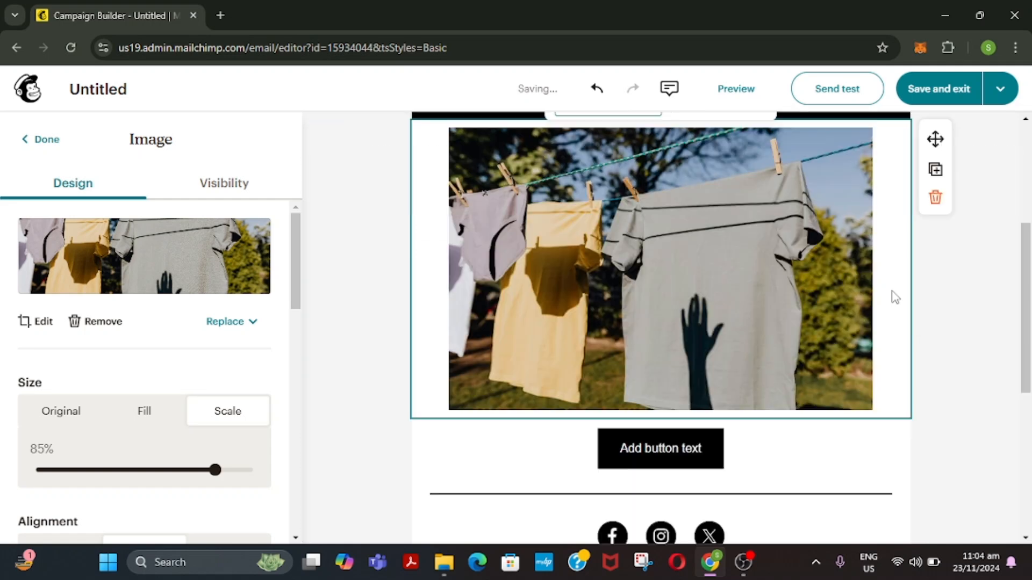
{"action": "left_click", "coordinate": [959, 289]}
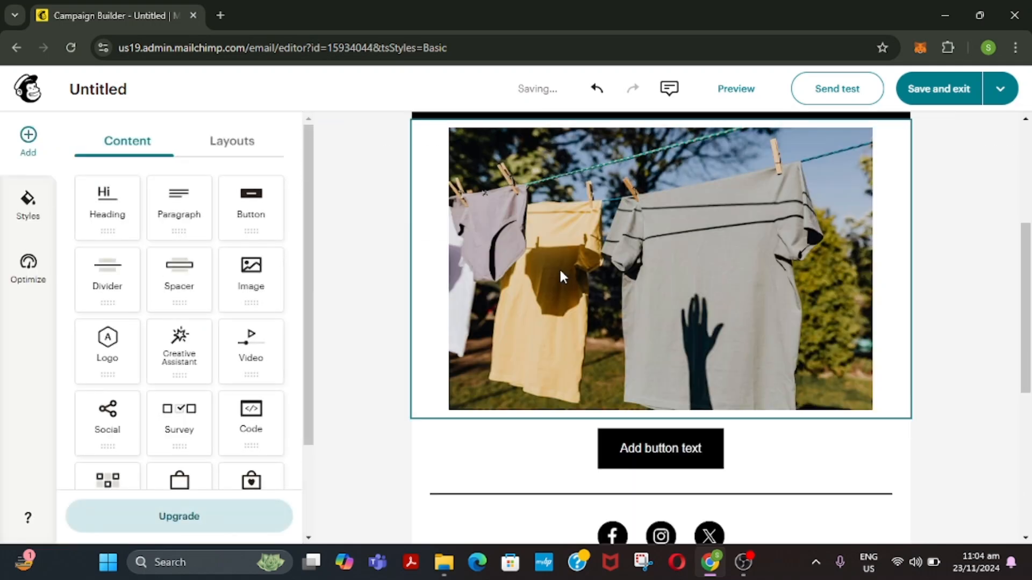
Add a new Image block between the black text block and the clothesline photo.
{"action": "scroll", "coordinate": [559, 267], "scroll_direction": "up", "scroll_amount": 2}
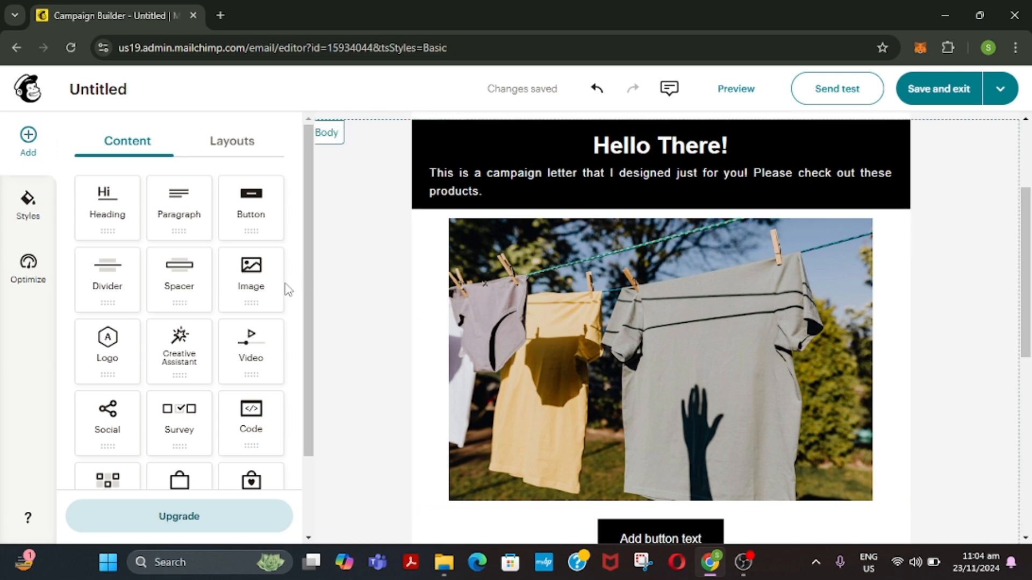
{"action": "left_click_drag", "start_coordinate": [257, 271], "coordinate": [589, 228]}
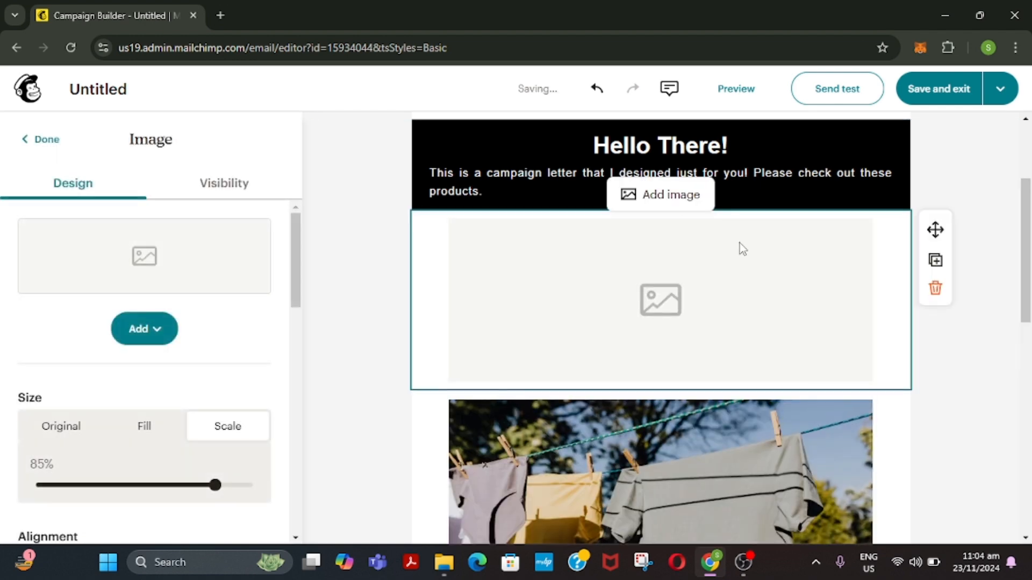
Delete the empty Image block between the black text block and the clothesline photo.
{"action": "scroll", "coordinate": [826, 322], "scroll_direction": "down", "scroll_amount": 2}
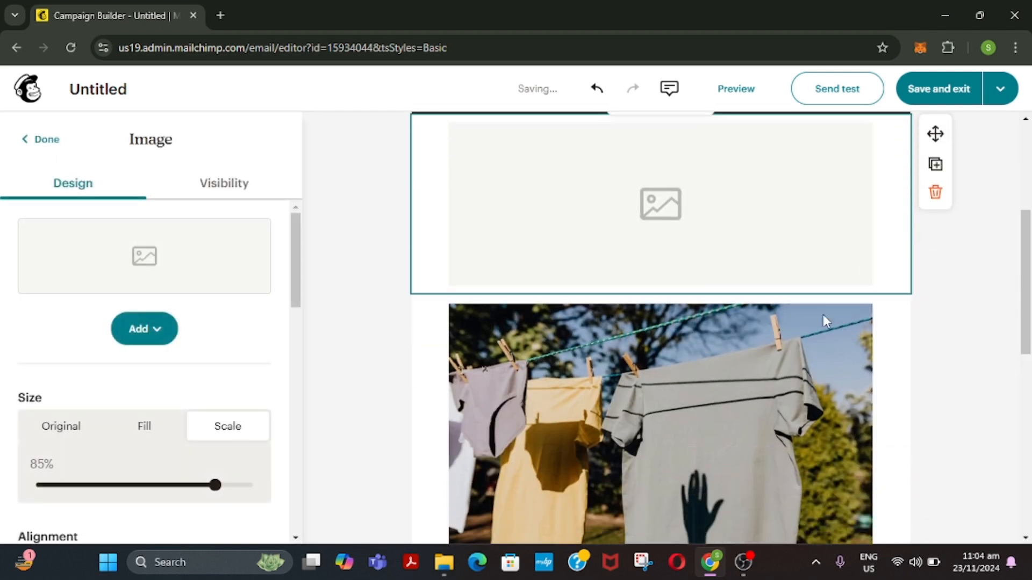
{"action": "scroll", "coordinate": [826, 321], "scroll_direction": "up", "scroll_amount": 2}
{"action": "scroll", "coordinate": [826, 321], "scroll_direction": "down", "scroll_amount": 3}
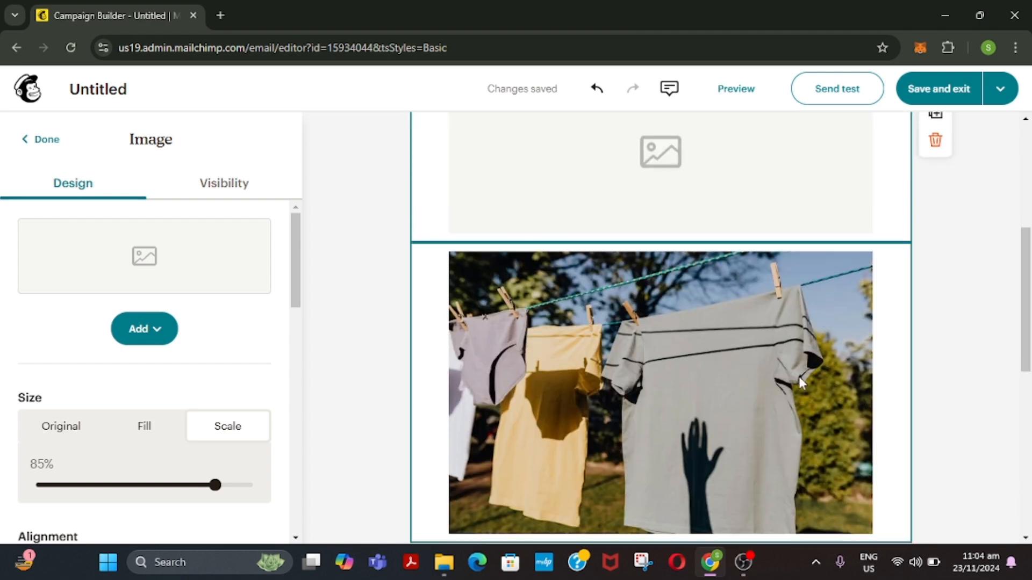
{"action": "scroll", "coordinate": [800, 379], "scroll_direction": "up", "scroll_amount": 3}
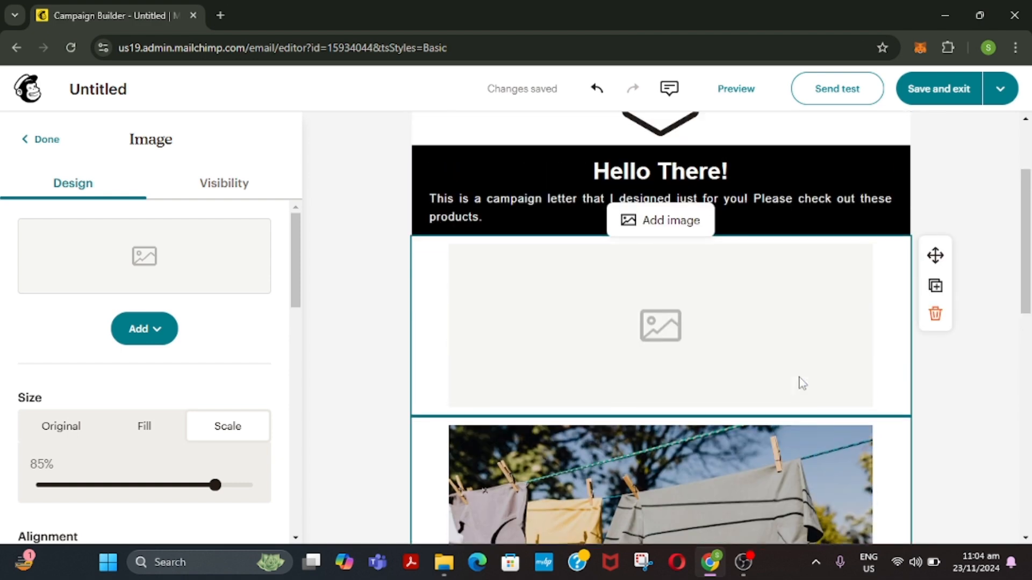
{"action": "left_click", "coordinate": [935, 314]}
Replace the placeholder text of the button below the clothesline photo with "Shop now" and deselect the button.
{"action": "scroll", "coordinate": [737, 320], "scroll_direction": "down", "scroll_amount": 5}
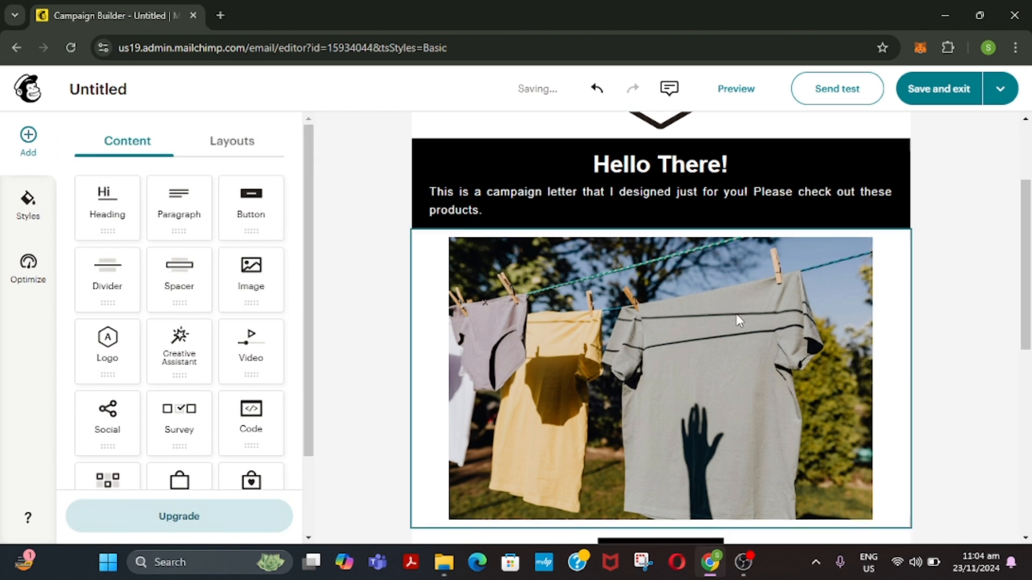
{"action": "scroll", "coordinate": [737, 317], "scroll_direction": "up", "scroll_amount": 1}
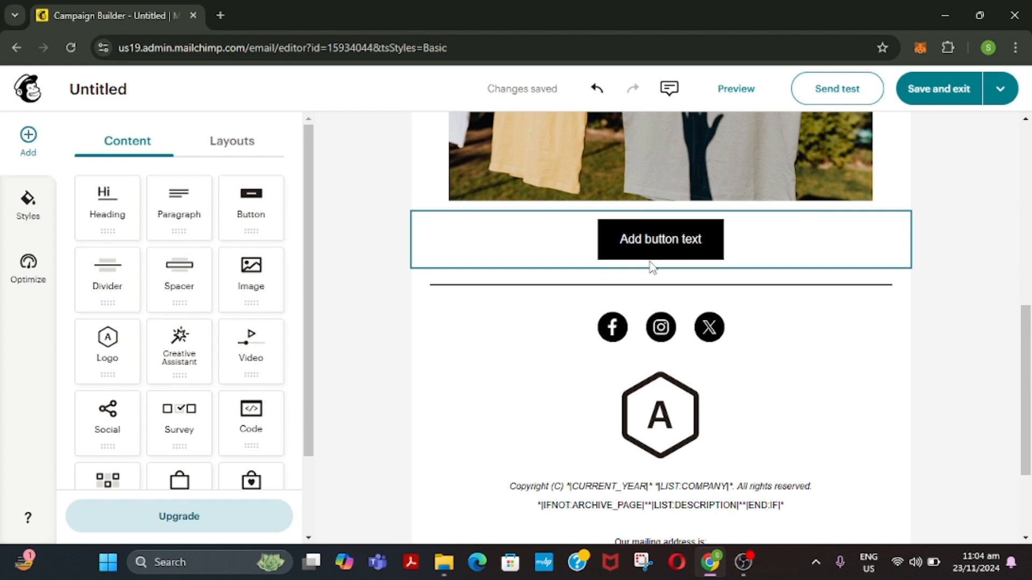
{"action": "double_click", "coordinate": [672, 234]}
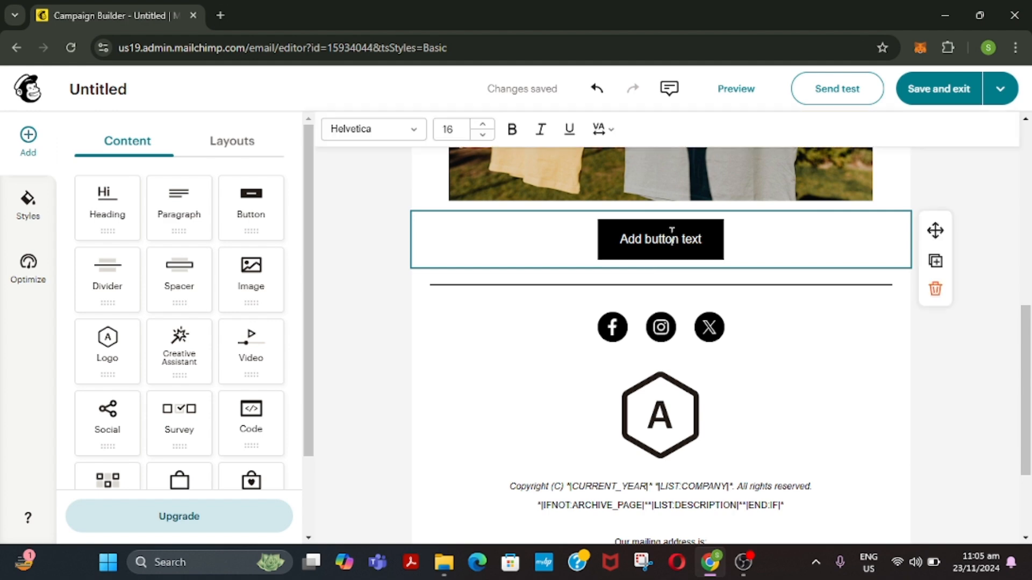
{"action": "left_click_drag", "start_coordinate": [622, 238], "coordinate": [730, 245]}
{"action": "type", "text": "Sh"}
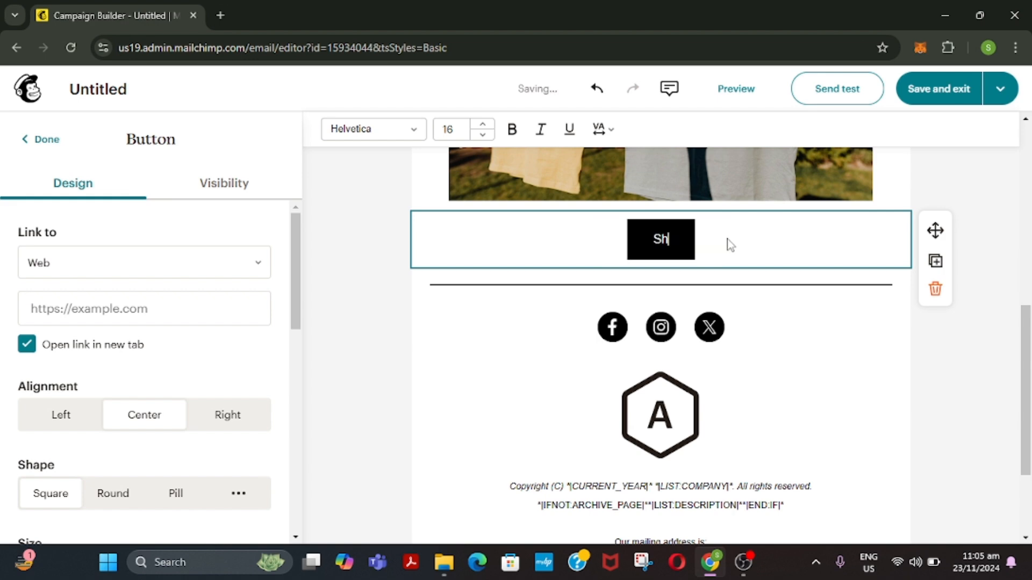
{"action": "type", "text": "op now"}
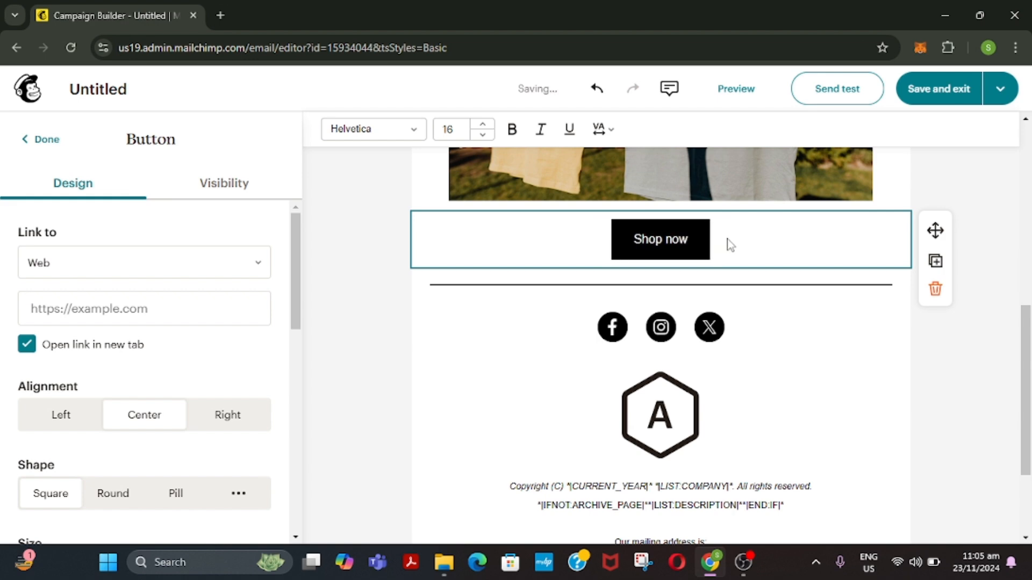
{"action": "left_click", "coordinate": [380, 241]}
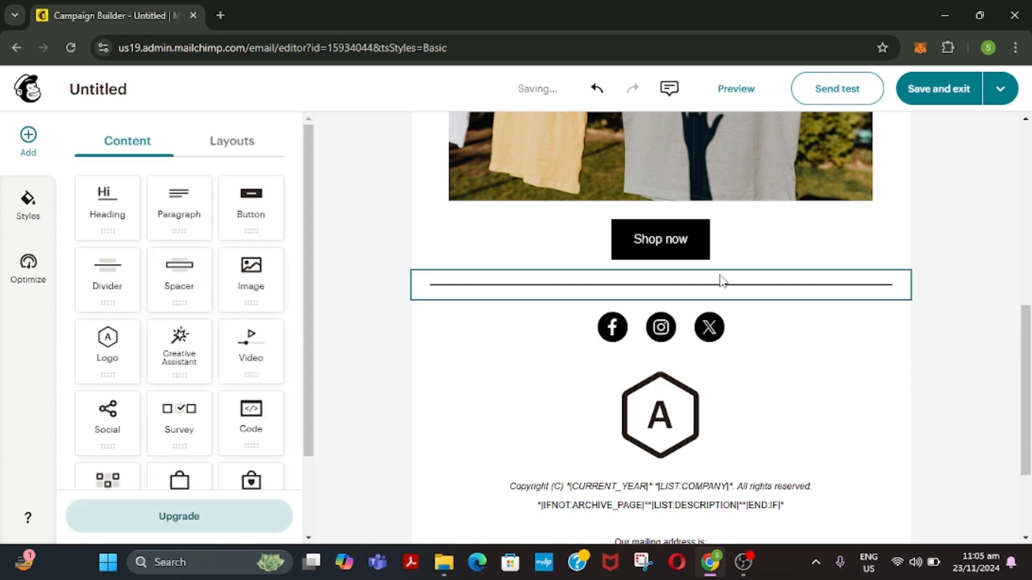
Examine the "Shop now" button's design settings, including link, alignment, shape, size and border, and close them.
{"action": "left_click", "coordinate": [688, 238]}
{"action": "left_click_drag", "start_coordinate": [688, 238], "coordinate": [646, 253]}
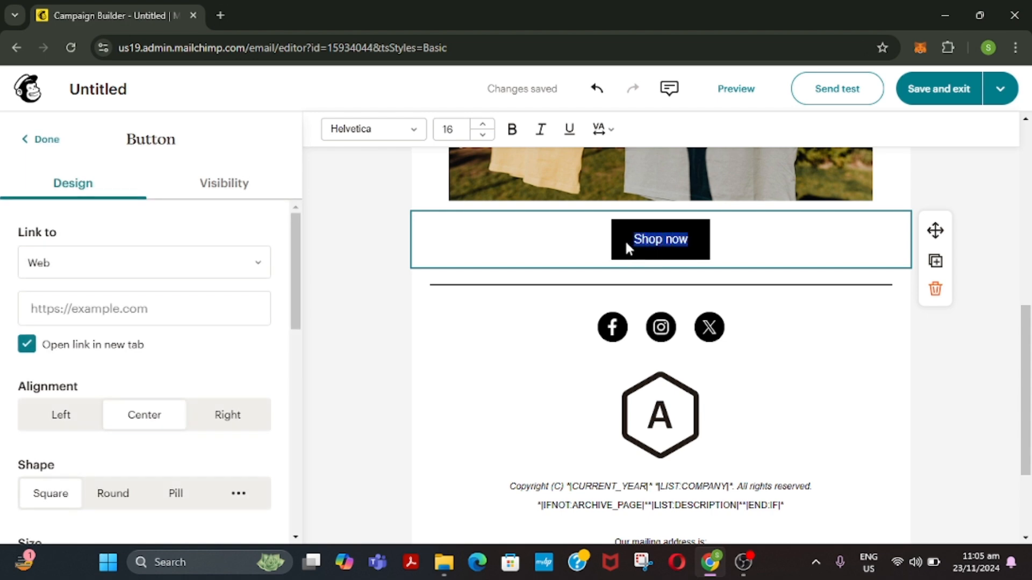
{"action": "left_click", "coordinate": [53, 306]}
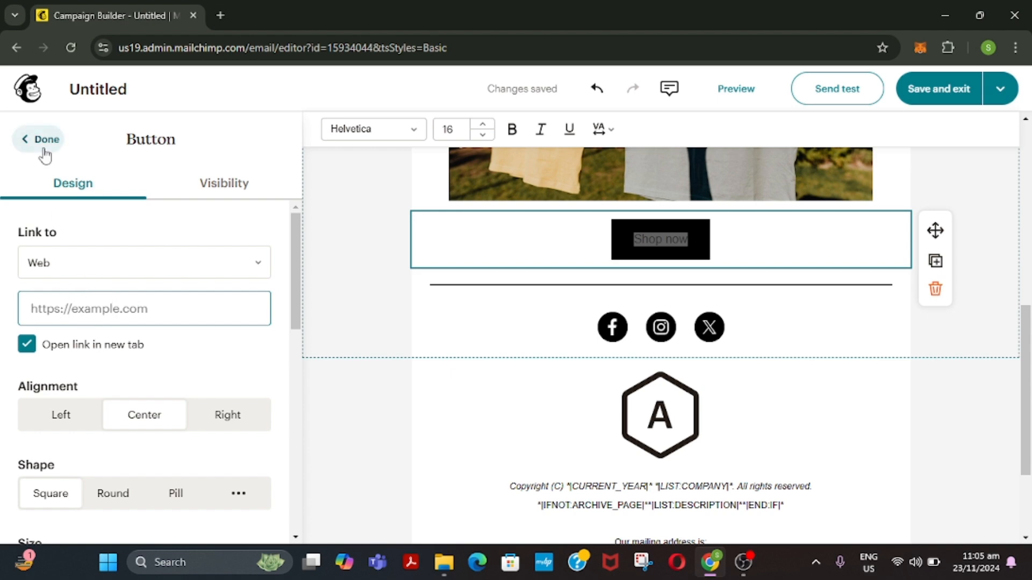
{"action": "scroll", "coordinate": [66, 364], "scroll_direction": "down", "scroll_amount": 5}
{"action": "scroll", "coordinate": [67, 367], "scroll_direction": "up", "scroll_amount": 5}
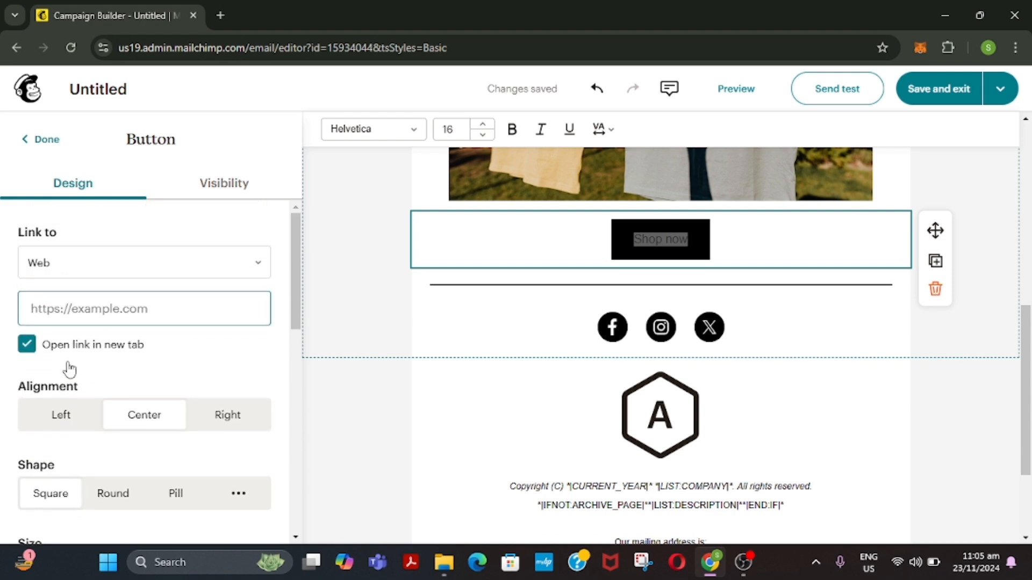
{"action": "scroll", "coordinate": [86, 414], "scroll_direction": "down", "scroll_amount": 2}
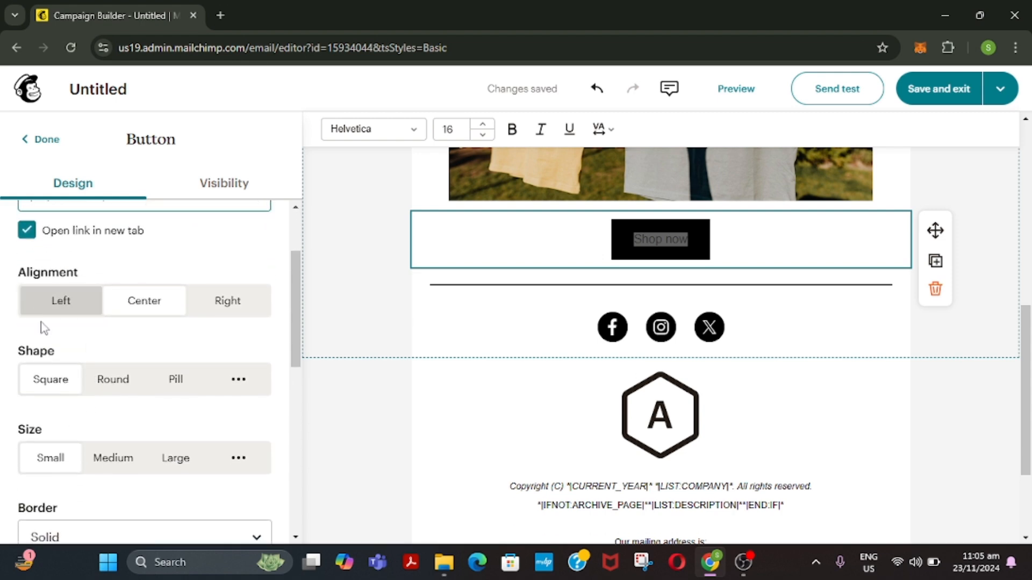
{"action": "scroll", "coordinate": [32, 333], "scroll_direction": "down", "scroll_amount": 2}
{"action": "scroll", "coordinate": [56, 338], "scroll_direction": "up", "scroll_amount": 1}
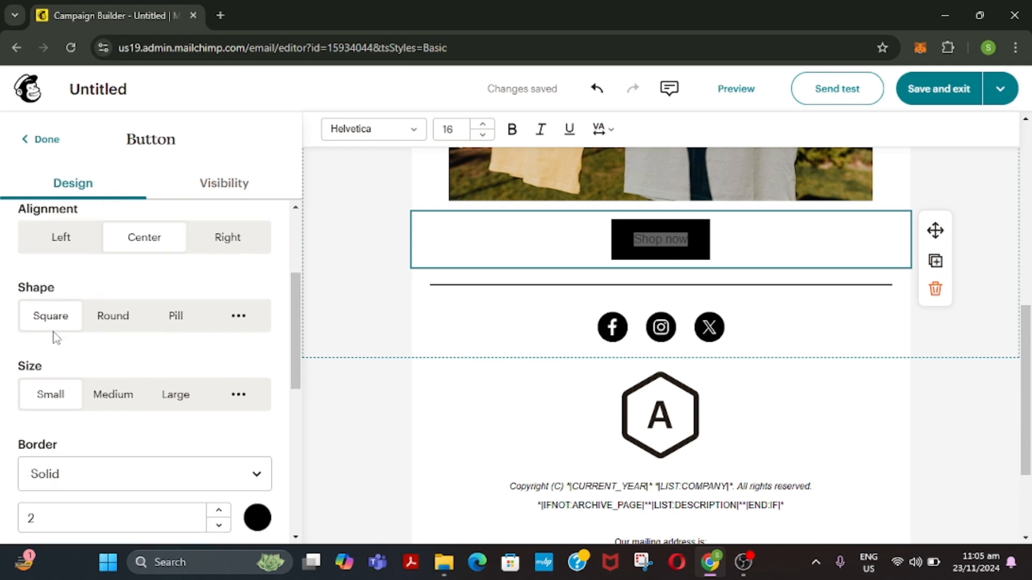
{"action": "scroll", "coordinate": [54, 338], "scroll_direction": "down", "scroll_amount": 2}
{"action": "scroll", "coordinate": [51, 336], "scroll_direction": "up", "scroll_amount": 5}
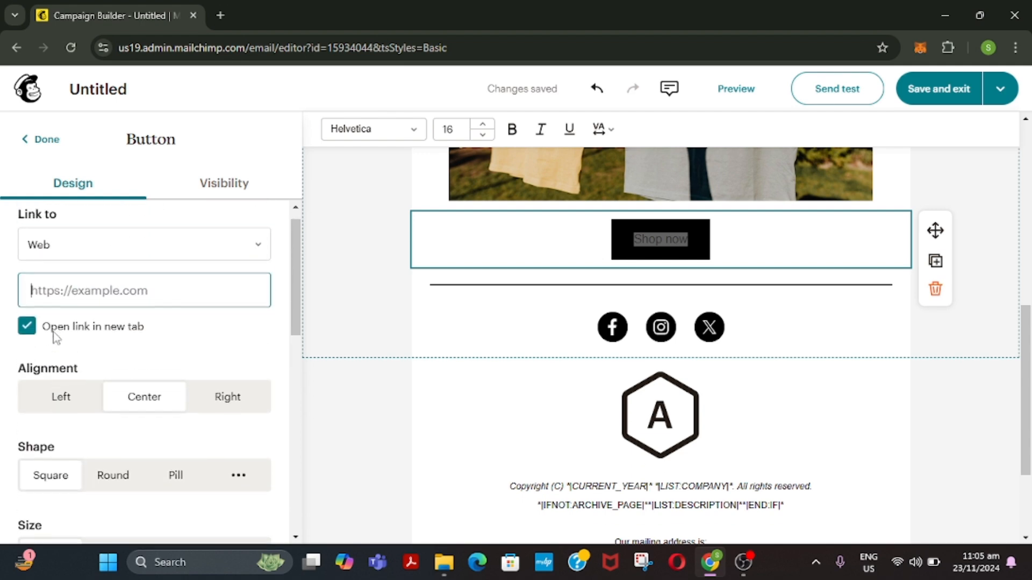
{"action": "left_click", "coordinate": [47, 141]}
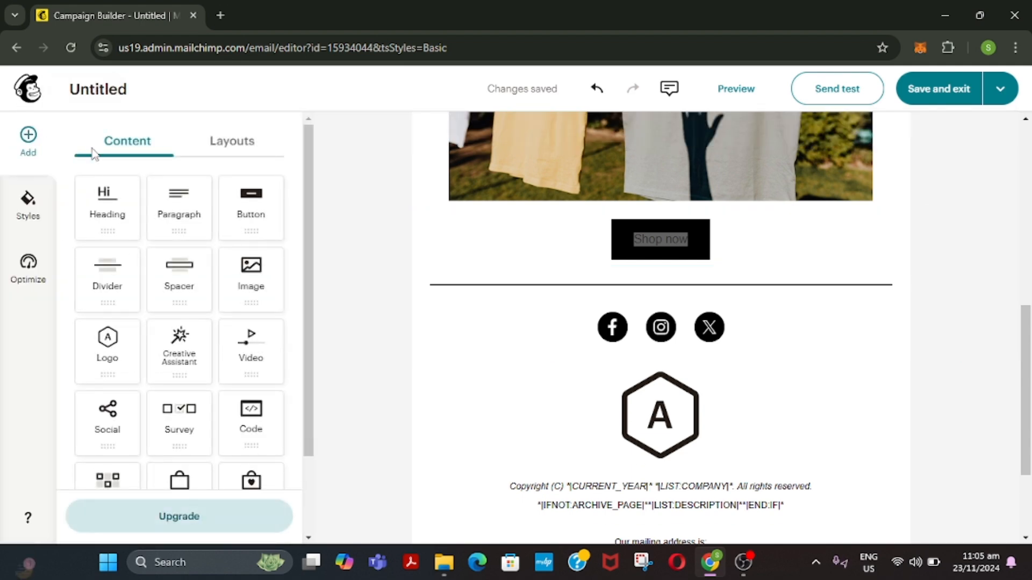
{"action": "double_click", "coordinate": [380, 299]}
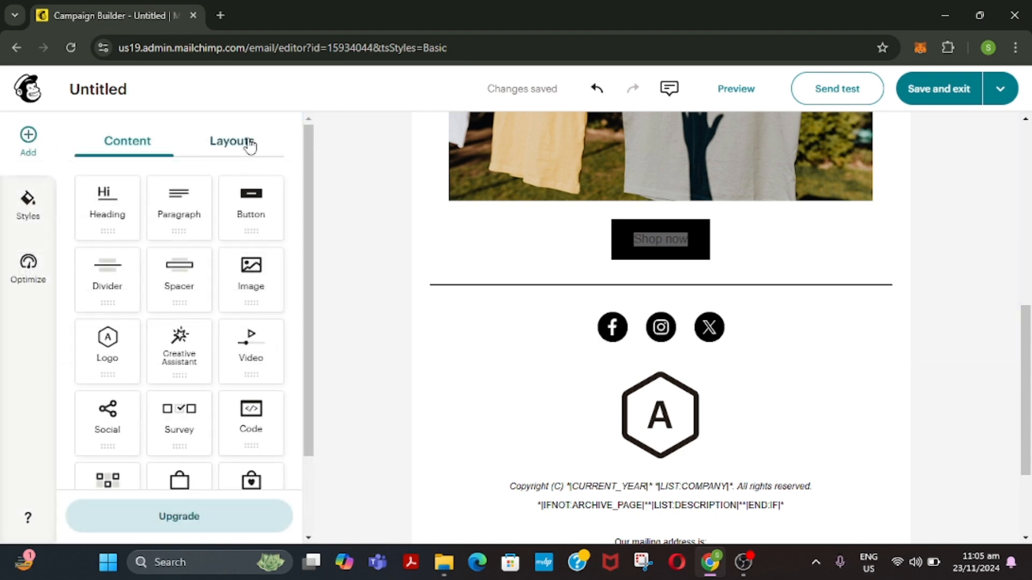
Examine the email-wide desktop style settings for the email background and text.
{"action": "left_click", "coordinate": [29, 210]}
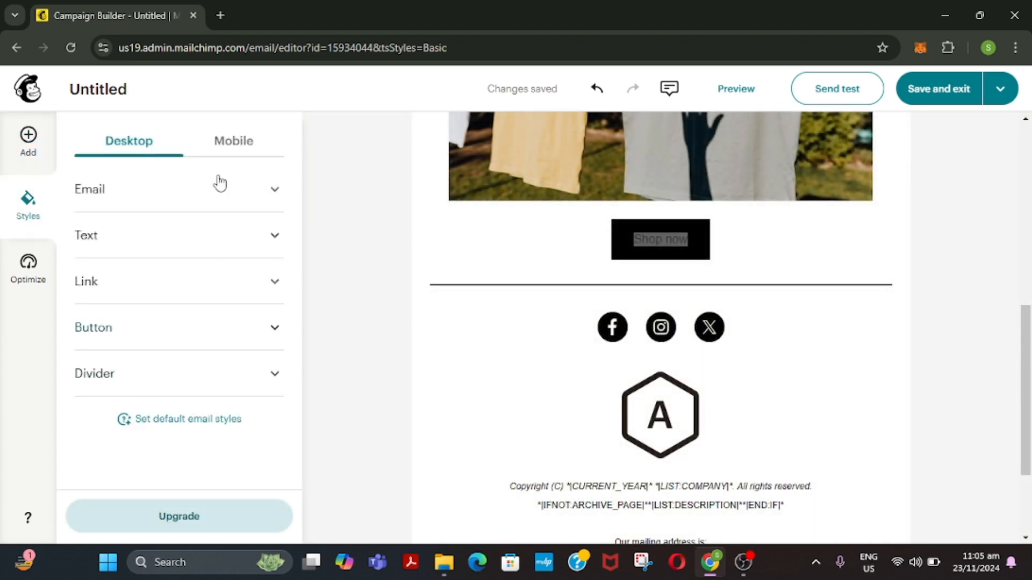
{"action": "left_click", "coordinate": [219, 198]}
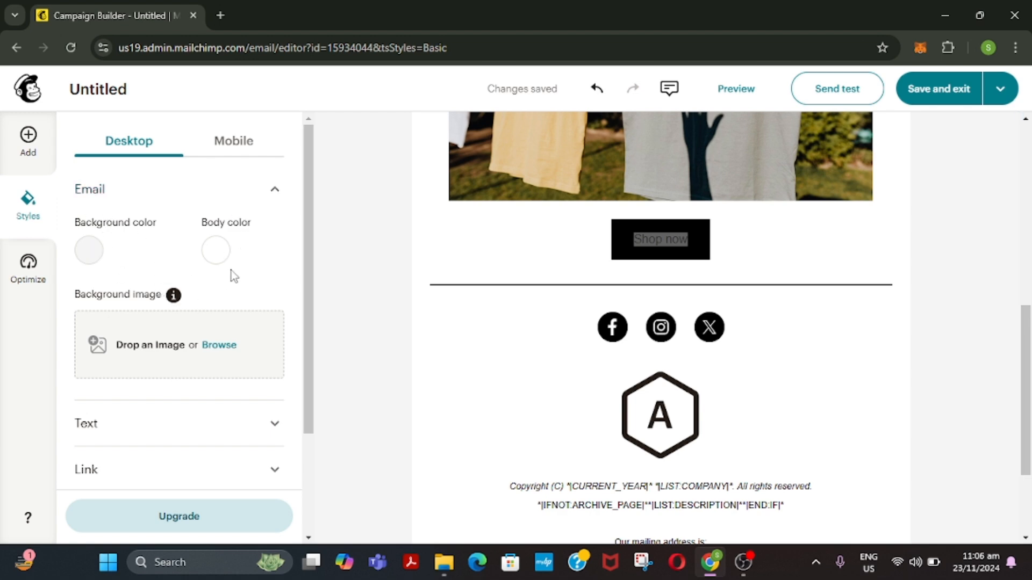
{"action": "scroll", "coordinate": [231, 274], "scroll_direction": "down", "scroll_amount": 2}
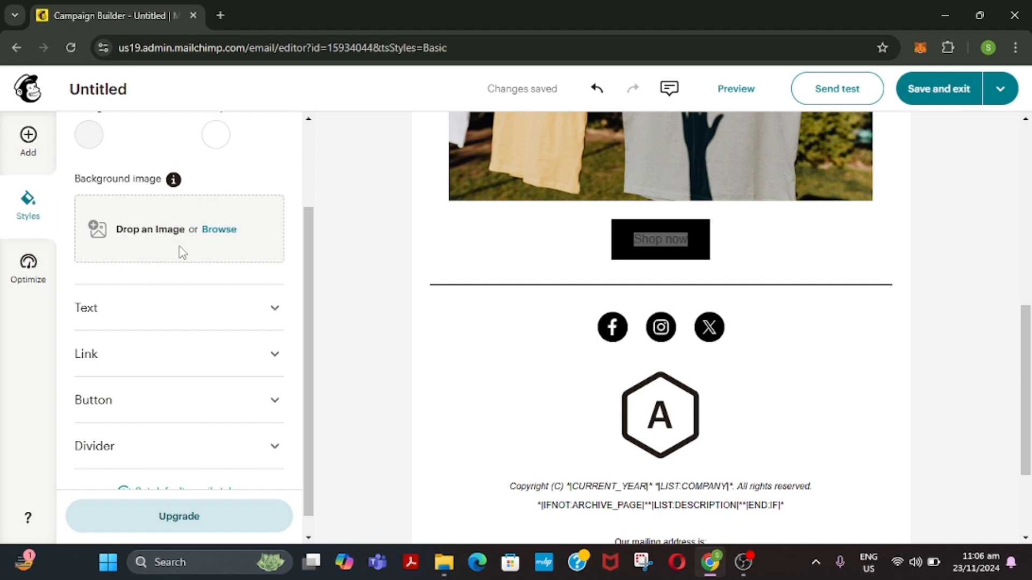
{"action": "scroll", "coordinate": [183, 253], "scroll_direction": "up", "scroll_amount": 2}
{"action": "scroll", "coordinate": [183, 253], "scroll_direction": "down", "scroll_amount": 1}
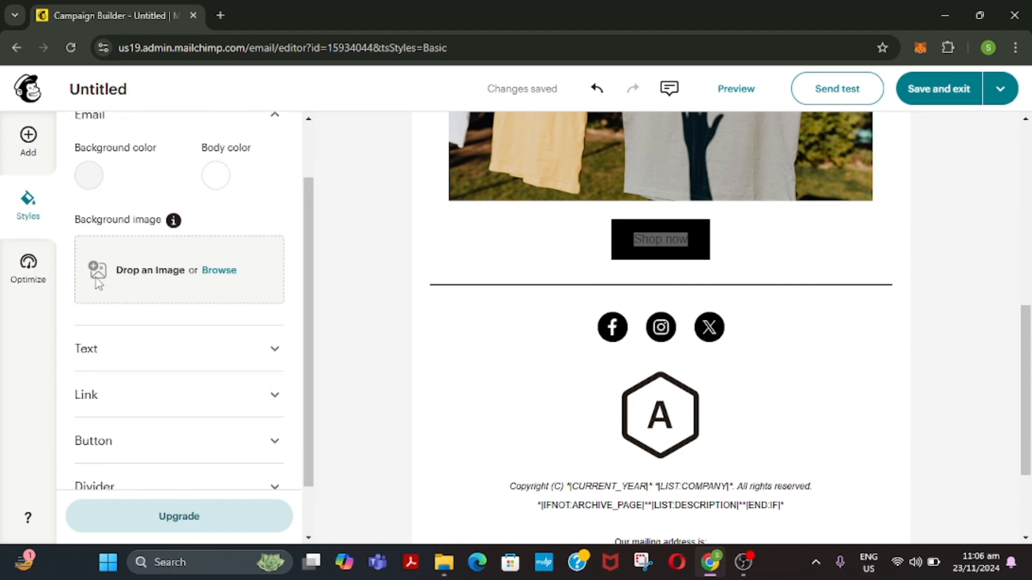
{"action": "scroll", "coordinate": [138, 338], "scroll_direction": "down", "scroll_amount": 1}
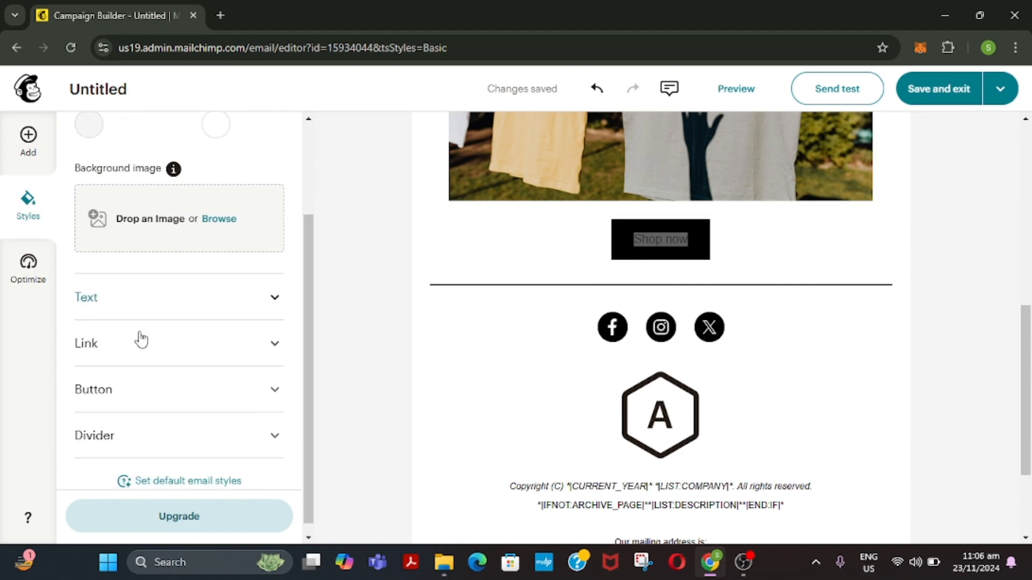
{"action": "left_click", "coordinate": [191, 312]}
{"action": "scroll", "coordinate": [191, 312], "scroll_direction": "down", "scroll_amount": 3}
{"action": "scroll", "coordinate": [195, 385], "scroll_direction": "down", "scroll_amount": 4}
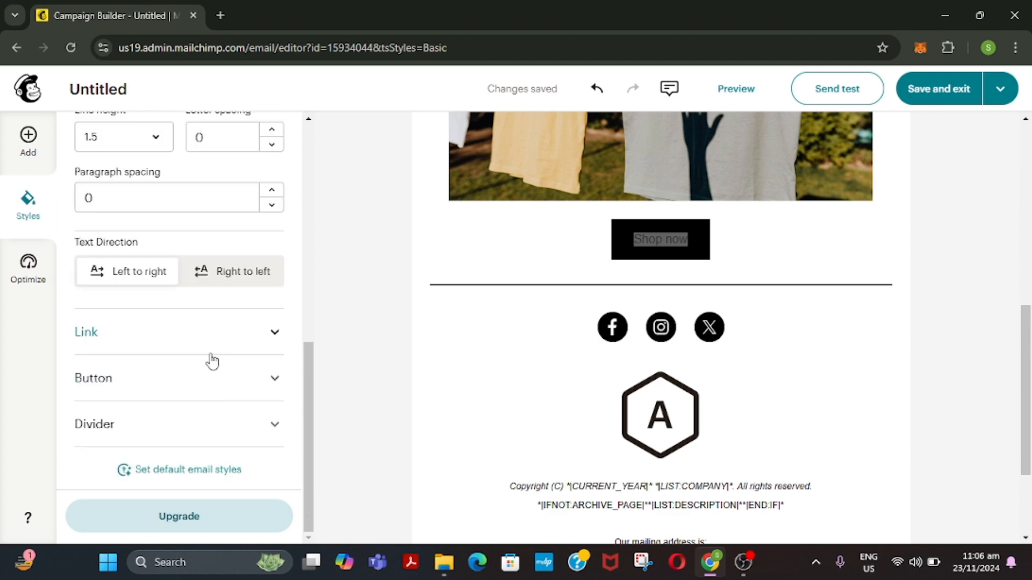
Examine the email-wide desktop style settings for links, buttons and dividers.
{"action": "left_click", "coordinate": [212, 354]}
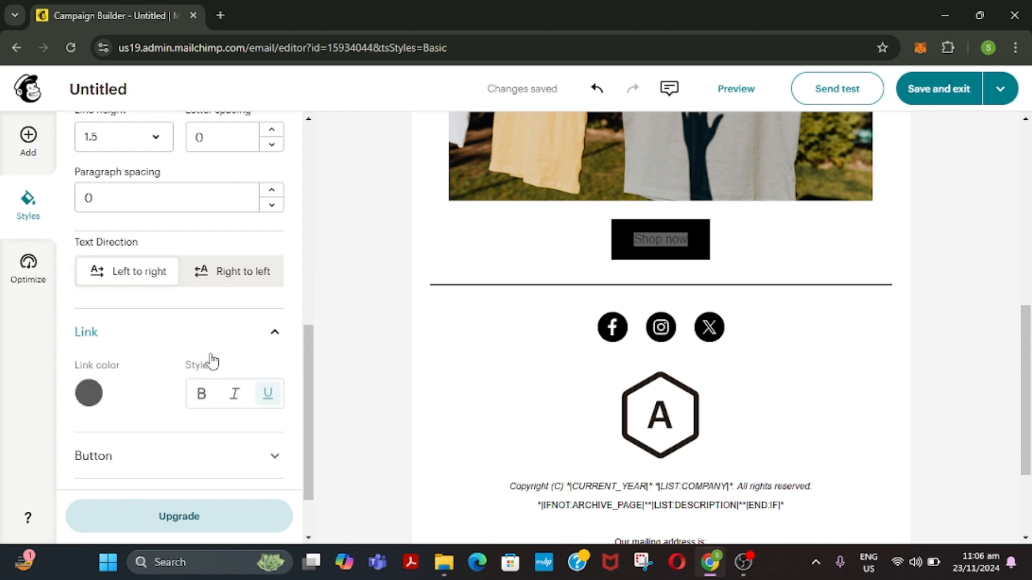
{"action": "scroll", "coordinate": [210, 362], "scroll_direction": "down", "scroll_amount": 2}
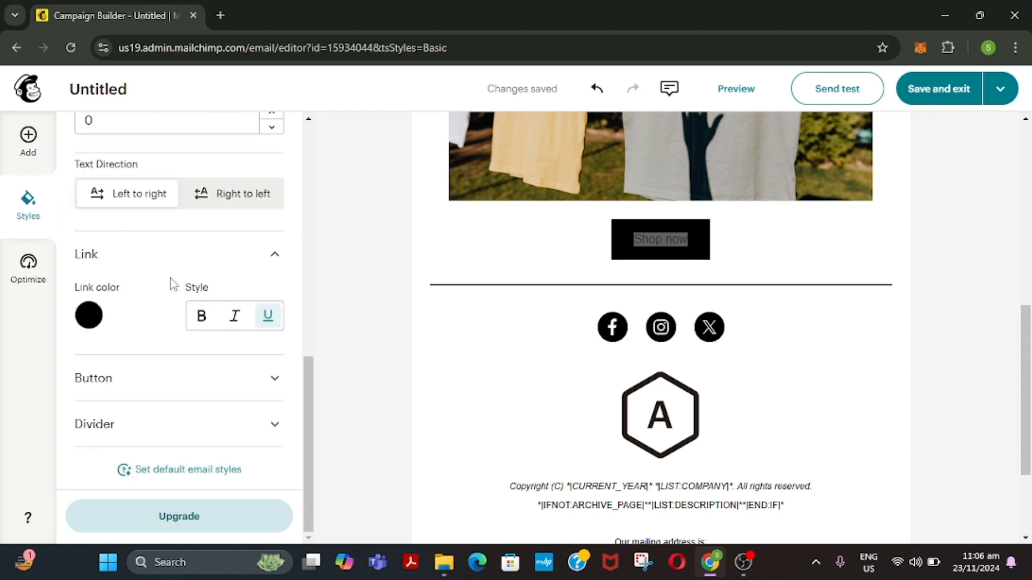
{"action": "left_click", "coordinate": [198, 383]}
{"action": "scroll", "coordinate": [200, 388], "scroll_direction": "down", "scroll_amount": 2}
{"action": "scroll", "coordinate": [200, 389], "scroll_direction": "down", "scroll_amount": 6}
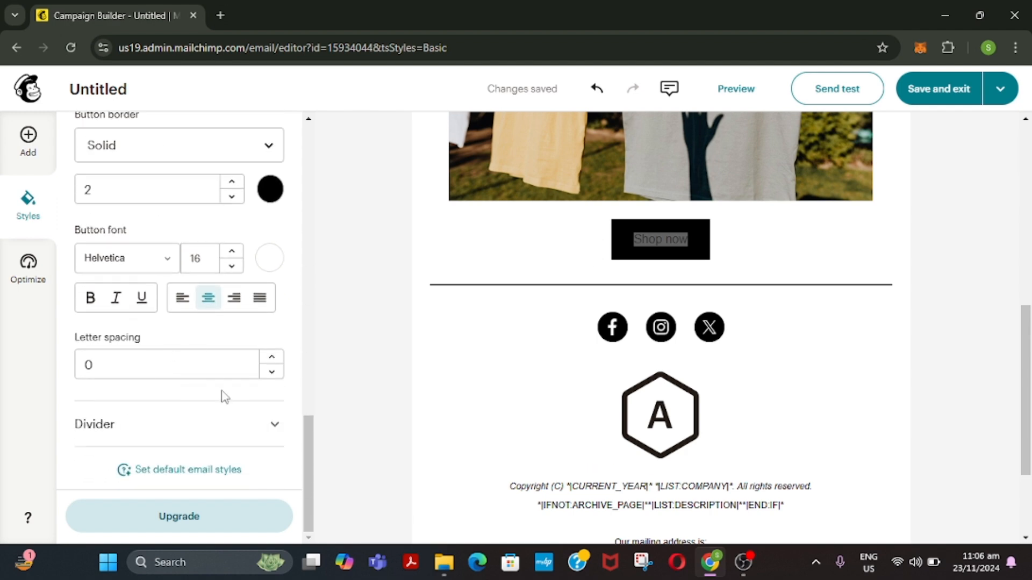
{"action": "left_click", "coordinate": [207, 444]}
{"action": "scroll", "coordinate": [208, 444], "scroll_direction": "down", "scroll_amount": 2}
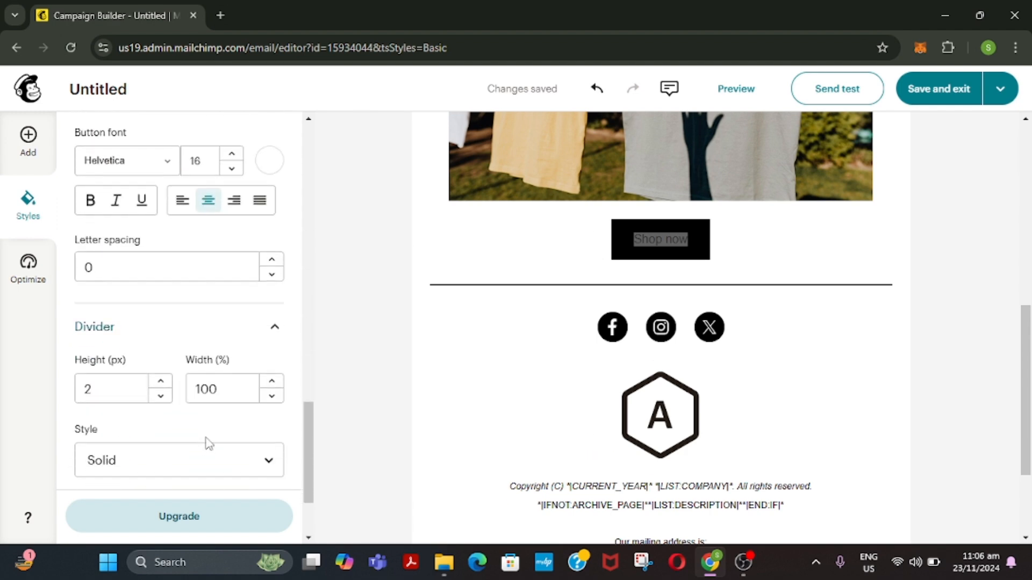
{"action": "scroll", "coordinate": [209, 444], "scroll_direction": "down", "scroll_amount": 2}
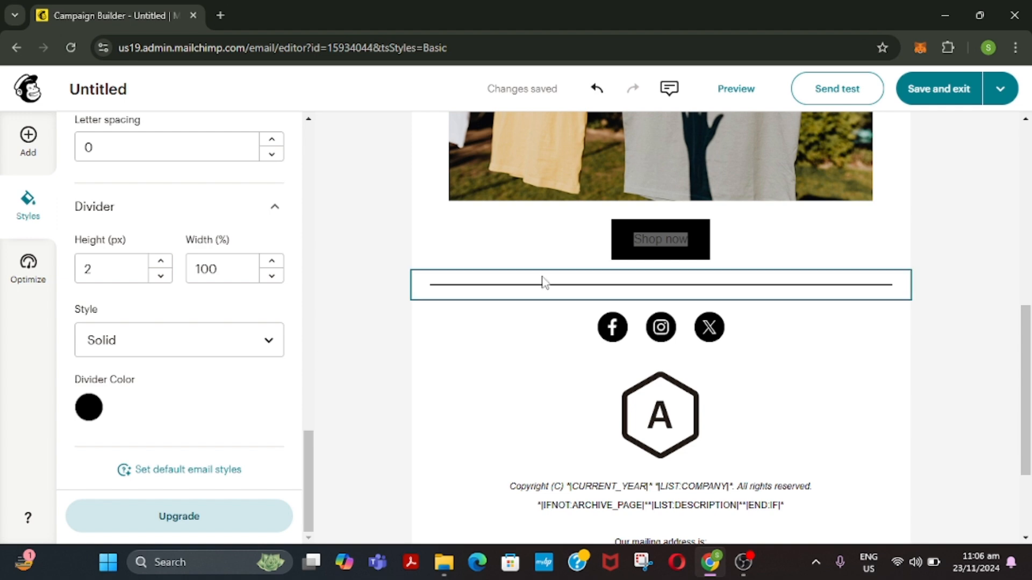
Review the whole email design from the header logo to the footer.
{"action": "scroll", "coordinate": [542, 280], "scroll_direction": "up", "scroll_amount": 10}
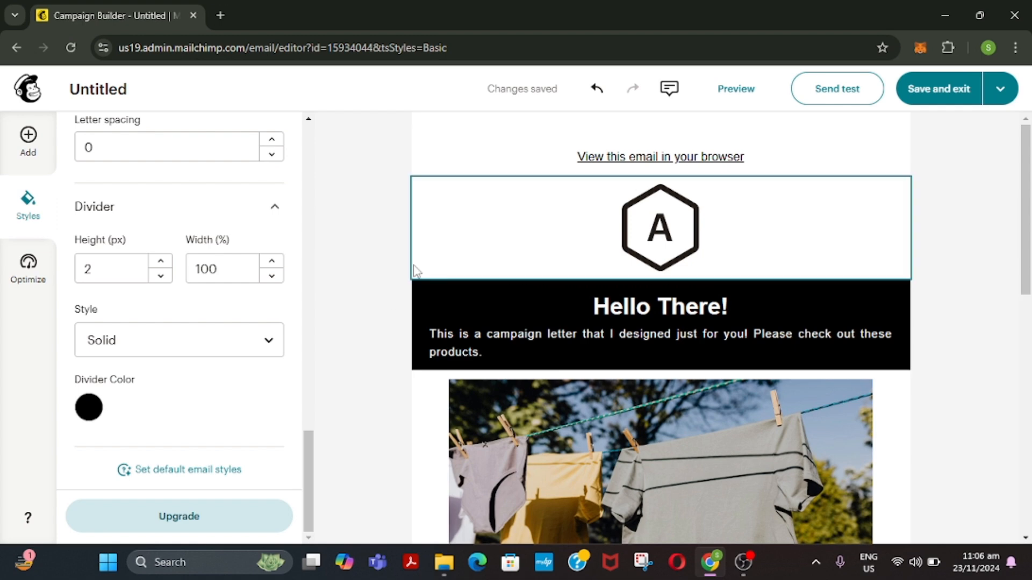
{"action": "scroll", "coordinate": [415, 272], "scroll_direction": "down", "scroll_amount": 10}
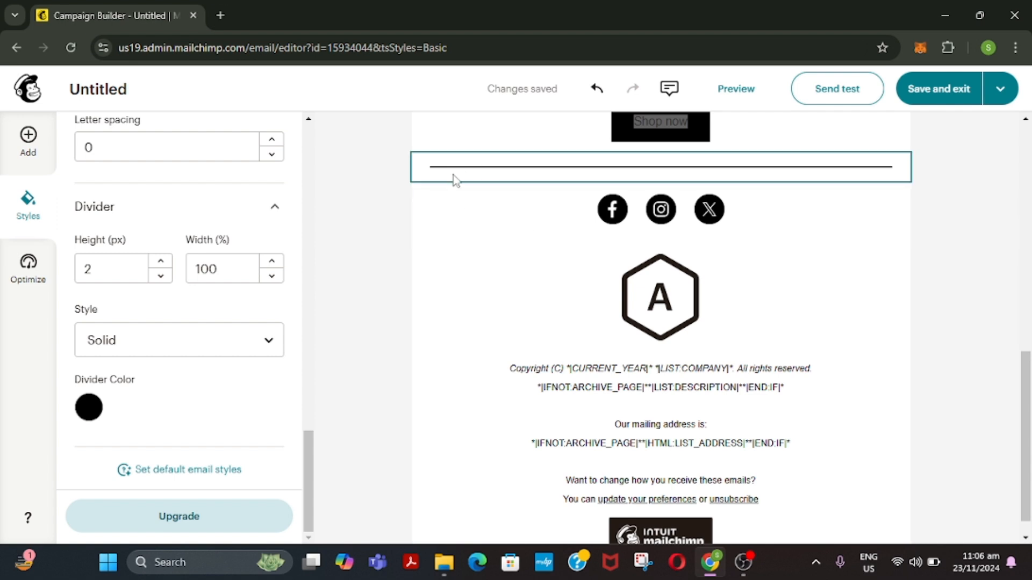
{"action": "scroll", "coordinate": [452, 172], "scroll_direction": "up", "scroll_amount": 1}
{"action": "scroll", "coordinate": [451, 172], "scroll_direction": "up", "scroll_amount": 1}
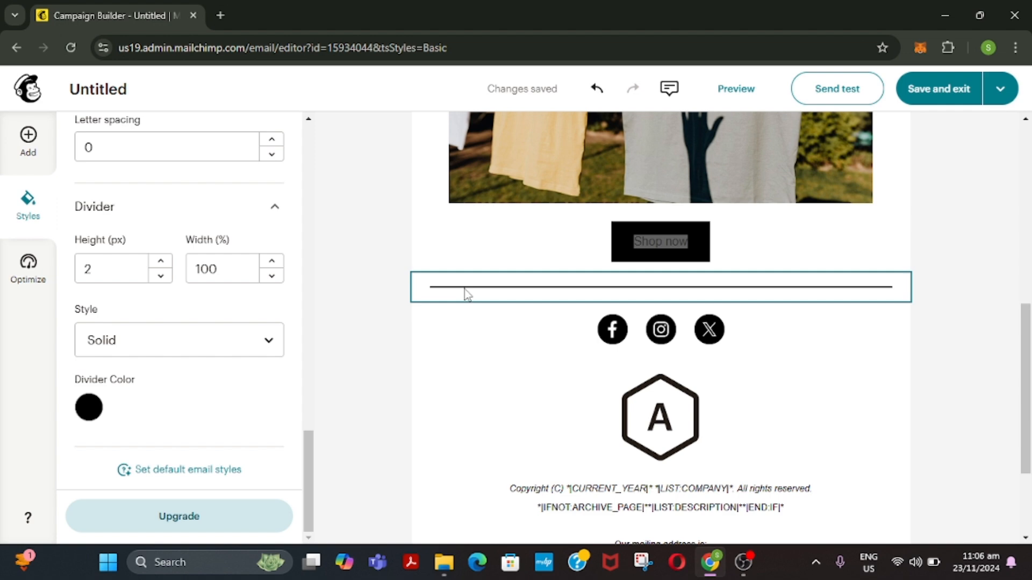
{"action": "scroll", "coordinate": [662, 306], "scroll_direction": "up", "scroll_amount": 8}
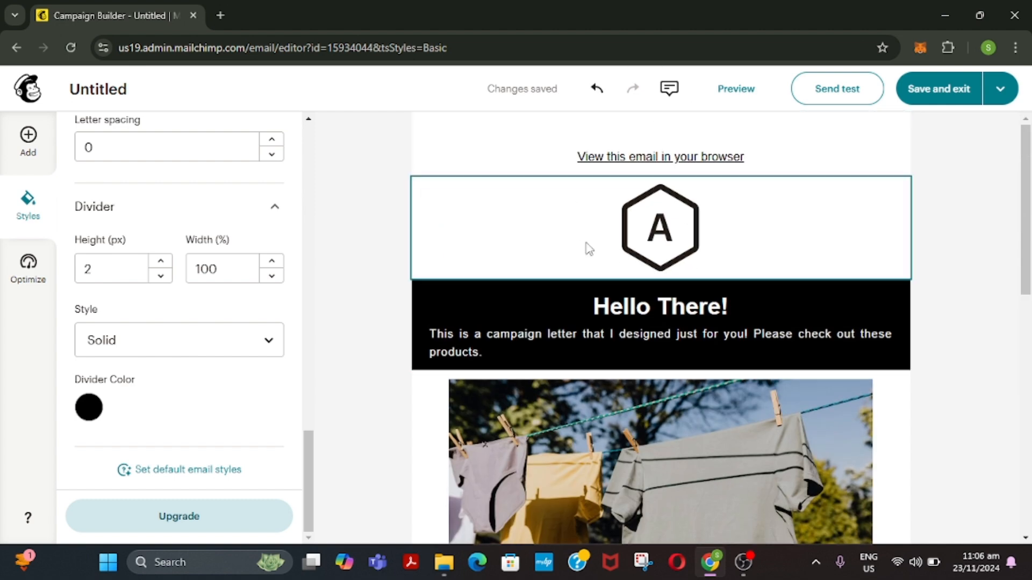
{"action": "scroll", "coordinate": [857, 258], "scroll_direction": "down", "scroll_amount": 4}
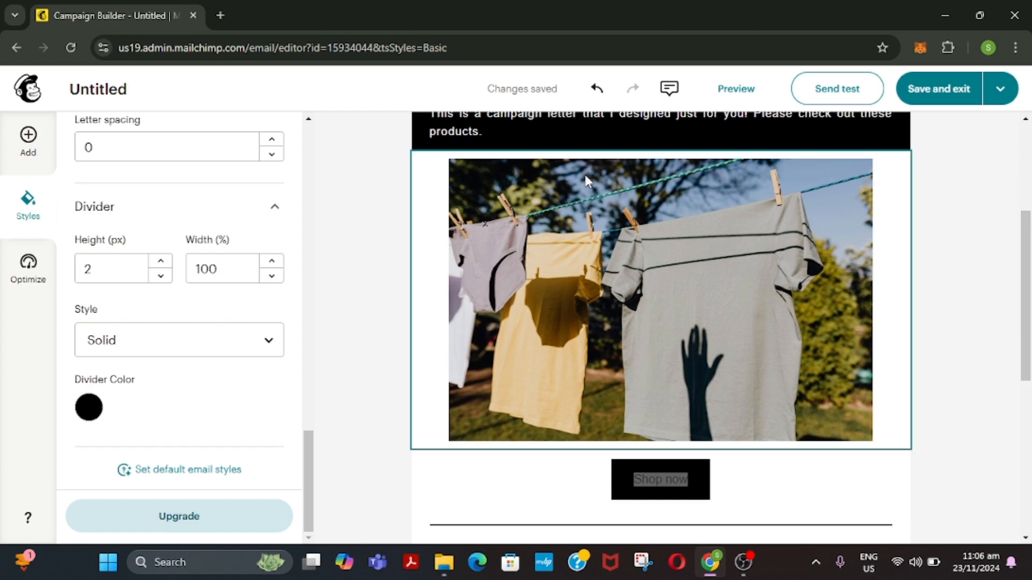
{"action": "scroll", "coordinate": [602, 199], "scroll_direction": "up", "scroll_amount": 3}
{"action": "scroll", "coordinate": [579, 315], "scroll_direction": "down", "scroll_amount": 10}
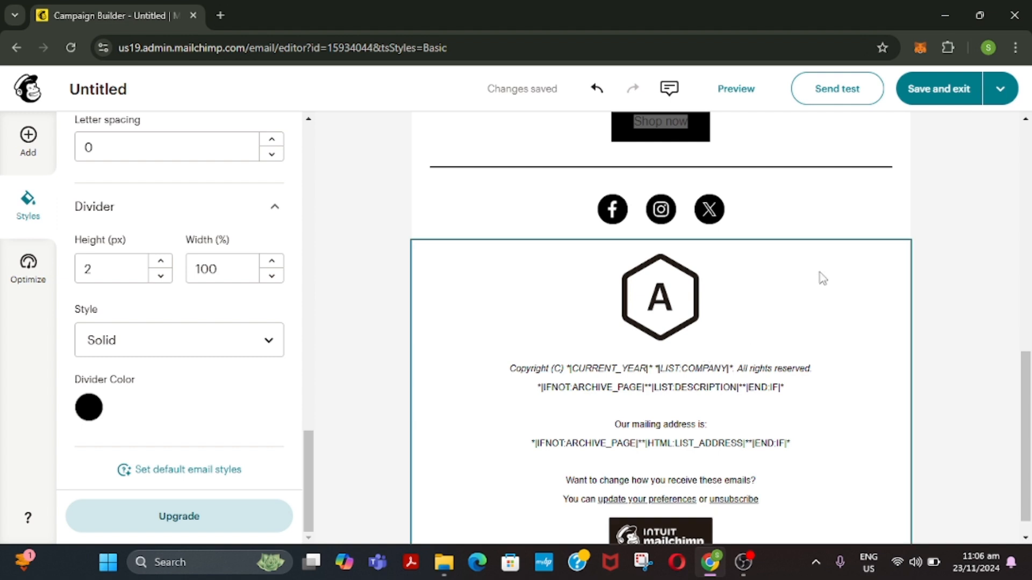
{"action": "scroll", "coordinate": [828, 266], "scroll_direction": "up", "scroll_amount": 1}
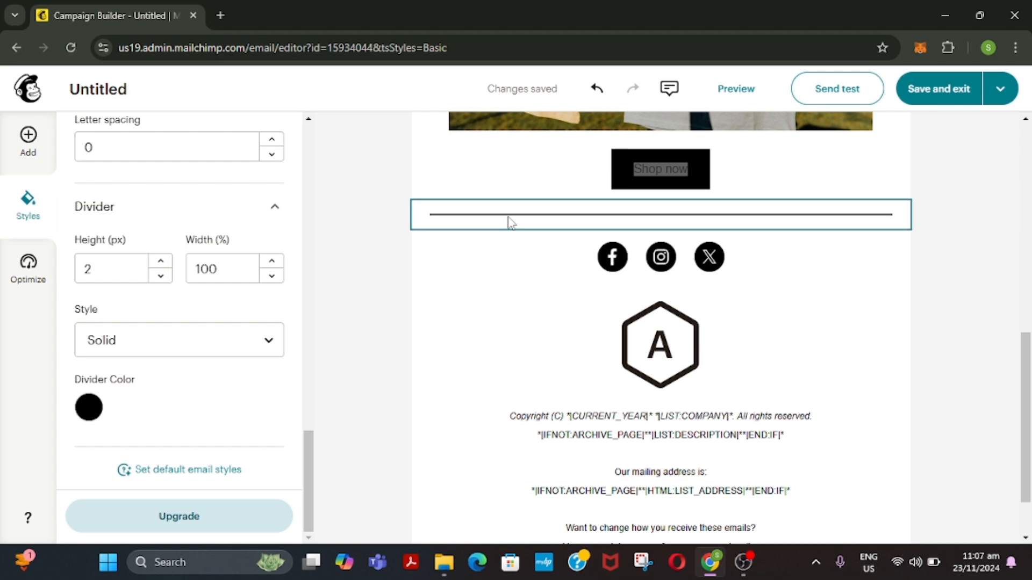
Open the email preview and review the desktop version down to the footer.
{"action": "scroll", "coordinate": [510, 222], "scroll_direction": "down", "scroll_amount": 2}
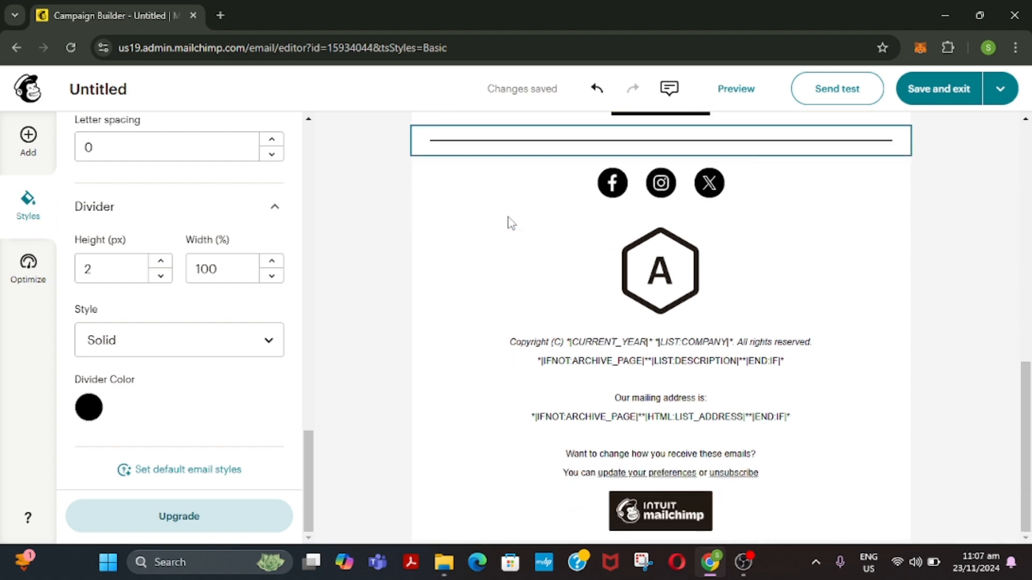
{"action": "scroll", "coordinate": [510, 222], "scroll_direction": "up", "scroll_amount": 4}
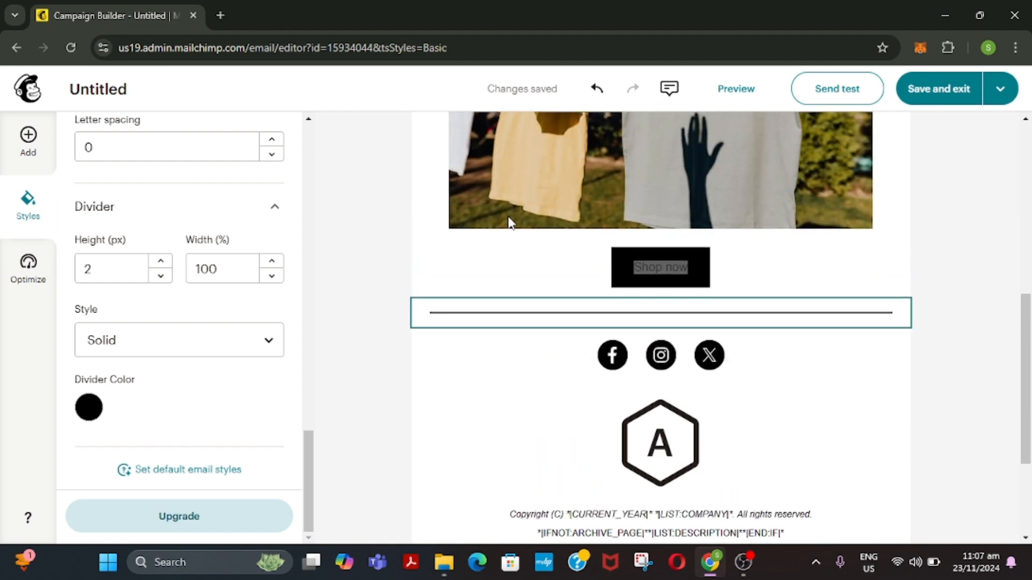
{"action": "left_click", "coordinate": [745, 90]}
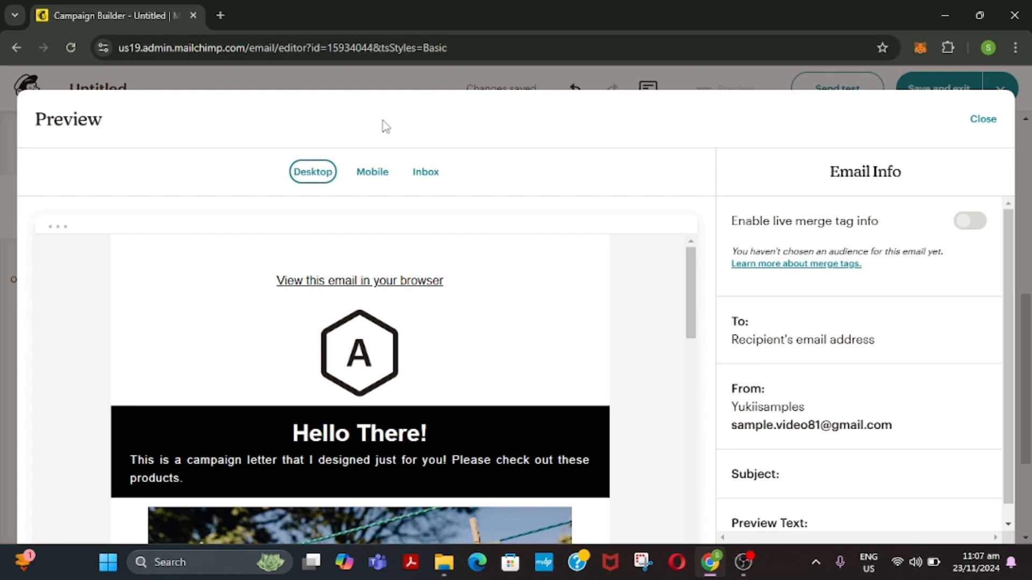
{"action": "scroll", "coordinate": [439, 334], "scroll_direction": "down", "scroll_amount": 1}
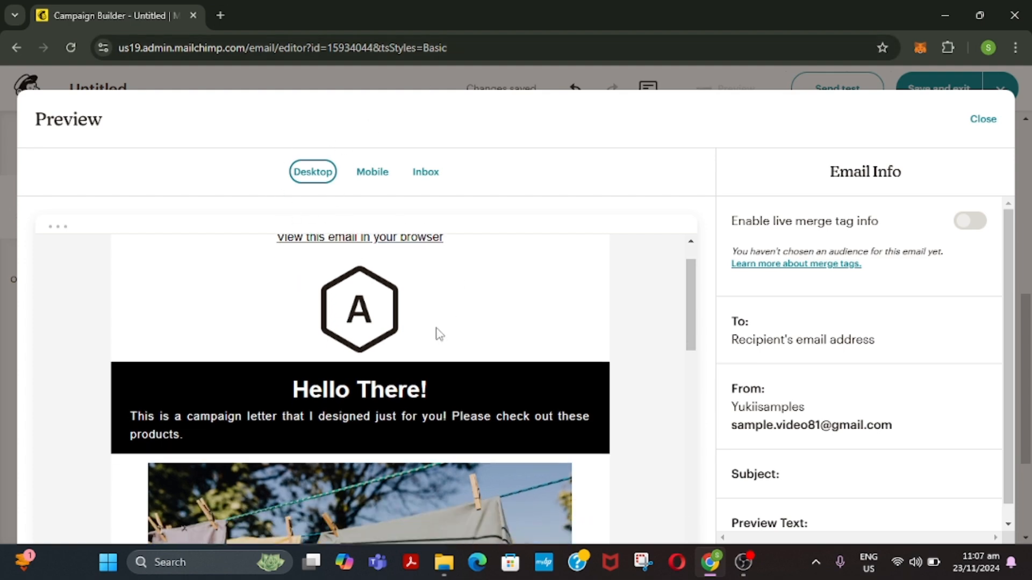
{"action": "scroll", "coordinate": [439, 335], "scroll_direction": "down", "scroll_amount": 10}
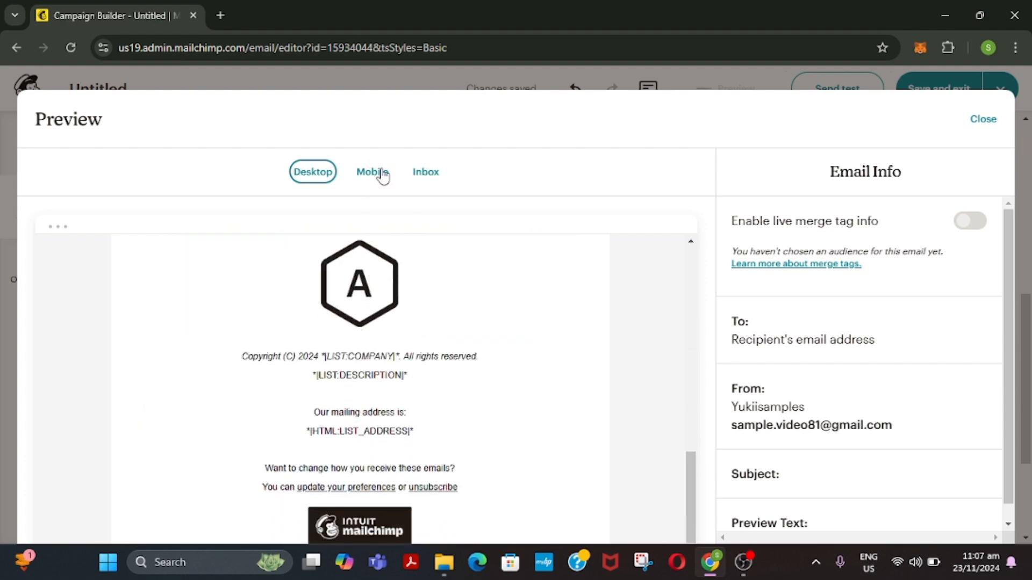
Review how the email looks in the mobile preview, including the logo and heading.
{"action": "left_click", "coordinate": [368, 182]}
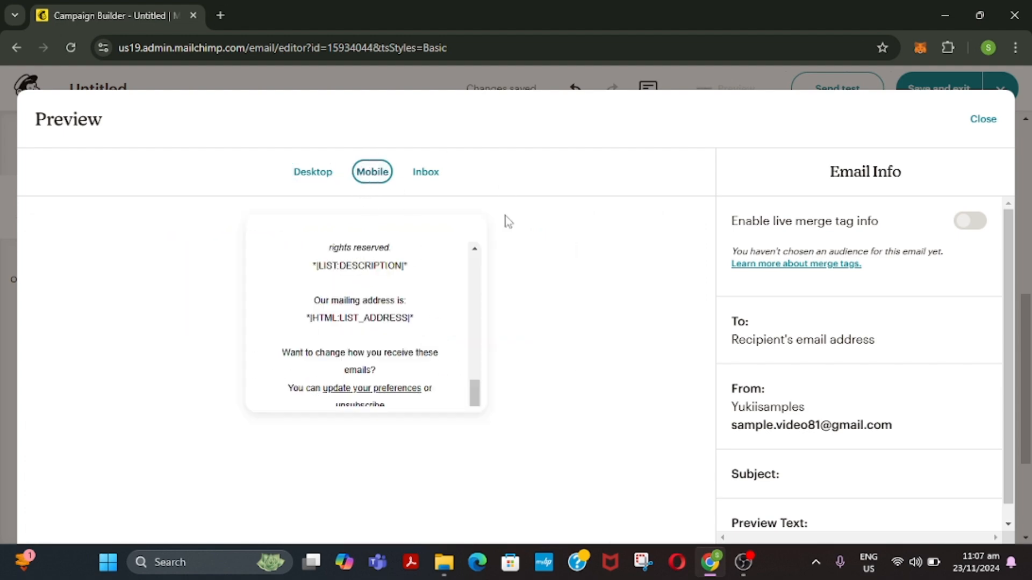
{"action": "scroll", "coordinate": [405, 359], "scroll_direction": "down", "scroll_amount": 1}
{"action": "scroll", "coordinate": [405, 359], "scroll_direction": "up", "scroll_amount": 8}
{"action": "scroll", "coordinate": [404, 356], "scroll_direction": "up", "scroll_amount": 5}
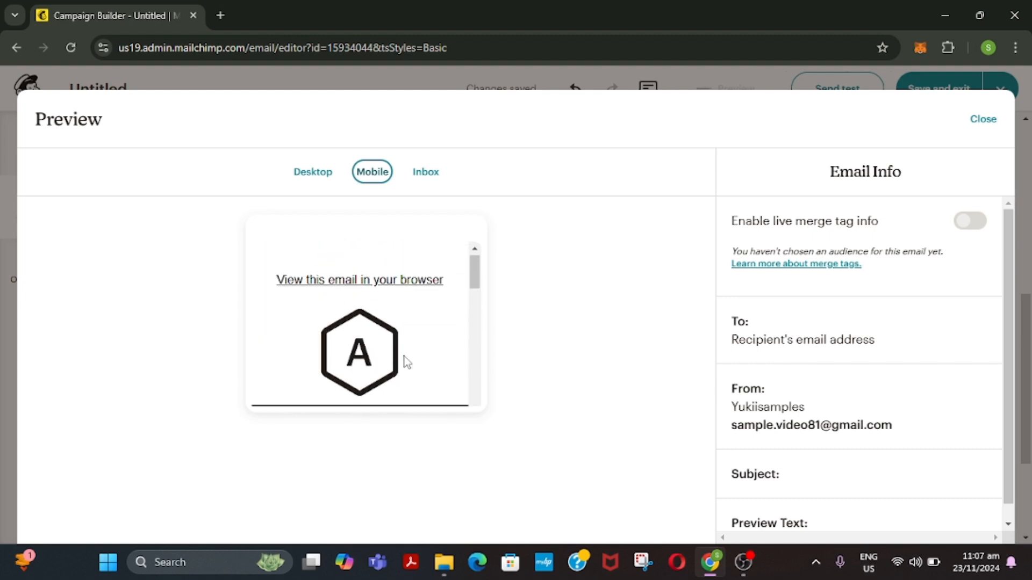
{"action": "scroll", "coordinate": [404, 355], "scroll_direction": "down", "scroll_amount": 1}
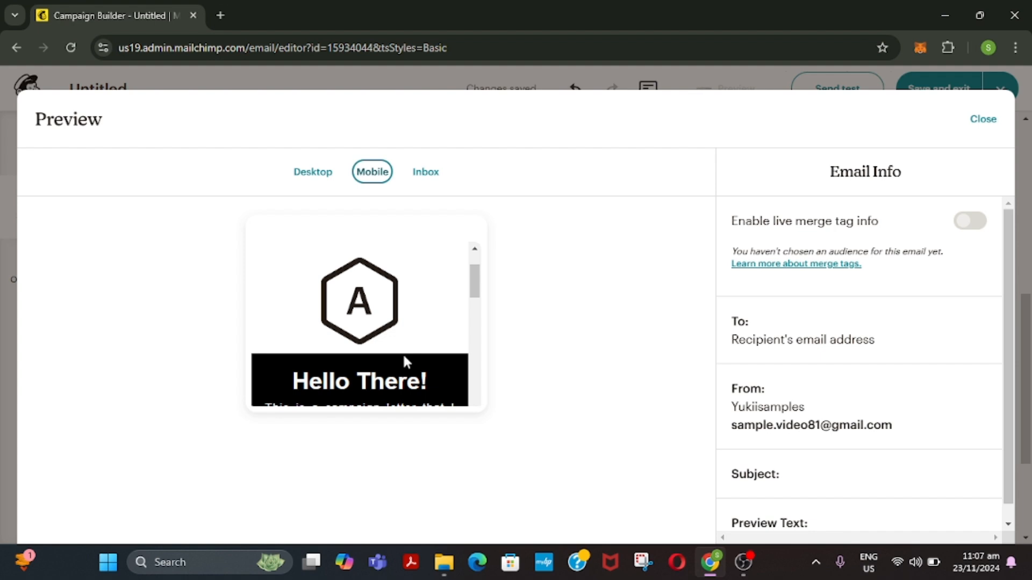
Examine the inbox preview, return to the mobile version and close the preview.
{"action": "left_click", "coordinate": [425, 174]}
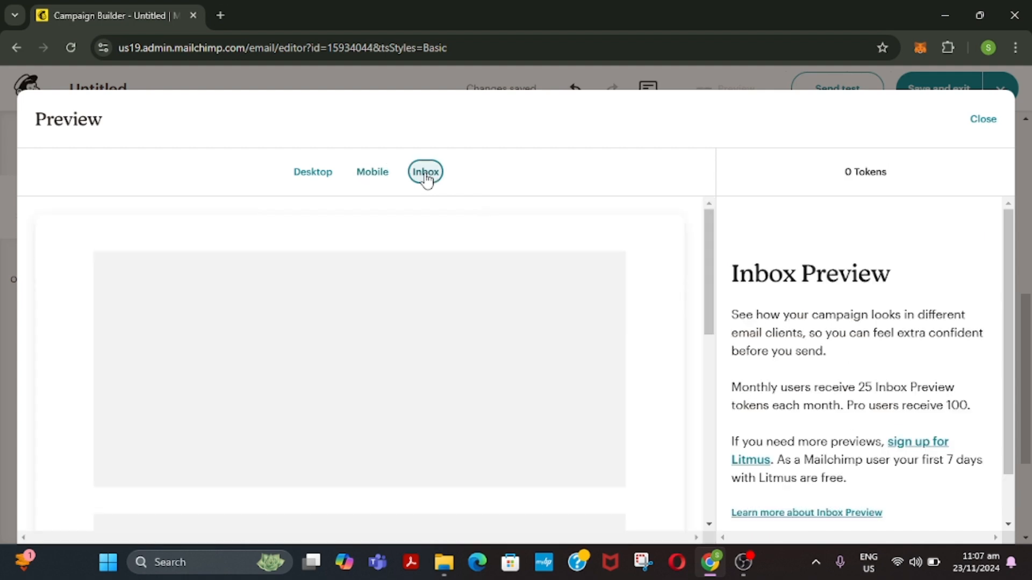
{"action": "scroll", "coordinate": [475, 298], "scroll_direction": "down", "scroll_amount": 2}
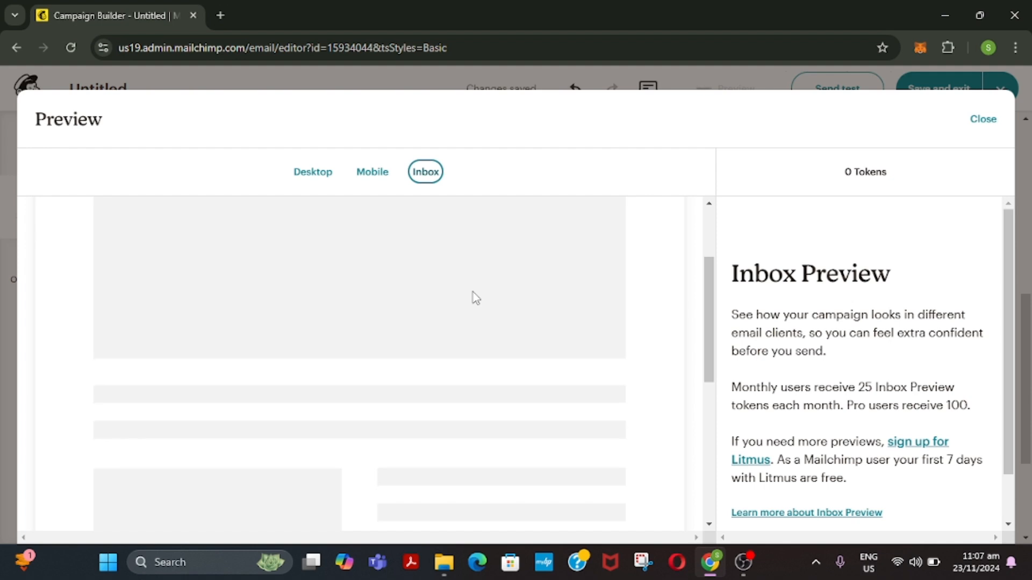
{"action": "scroll", "coordinate": [497, 334], "scroll_direction": "up", "scroll_amount": 2}
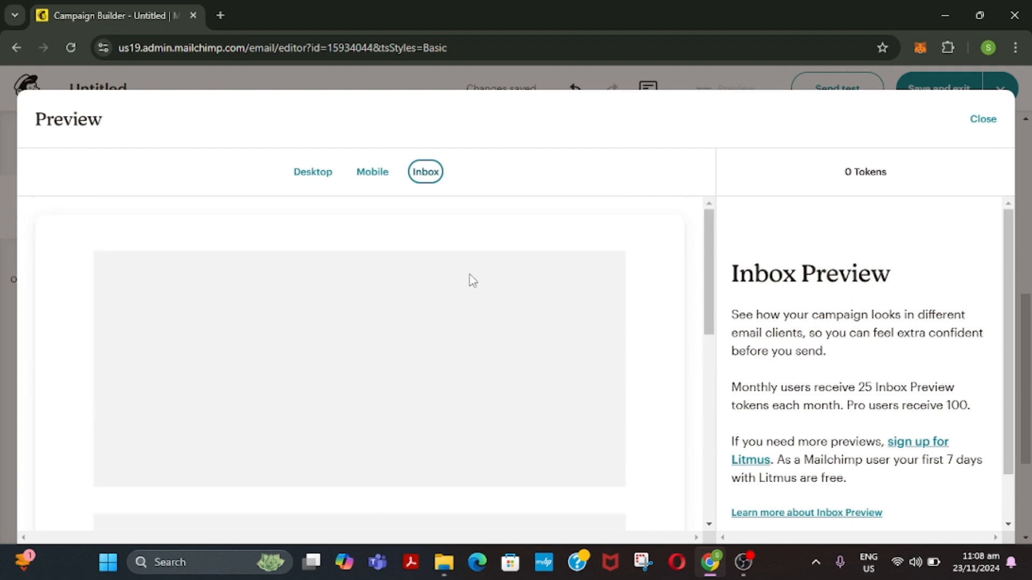
{"action": "left_click", "coordinate": [371, 173]}
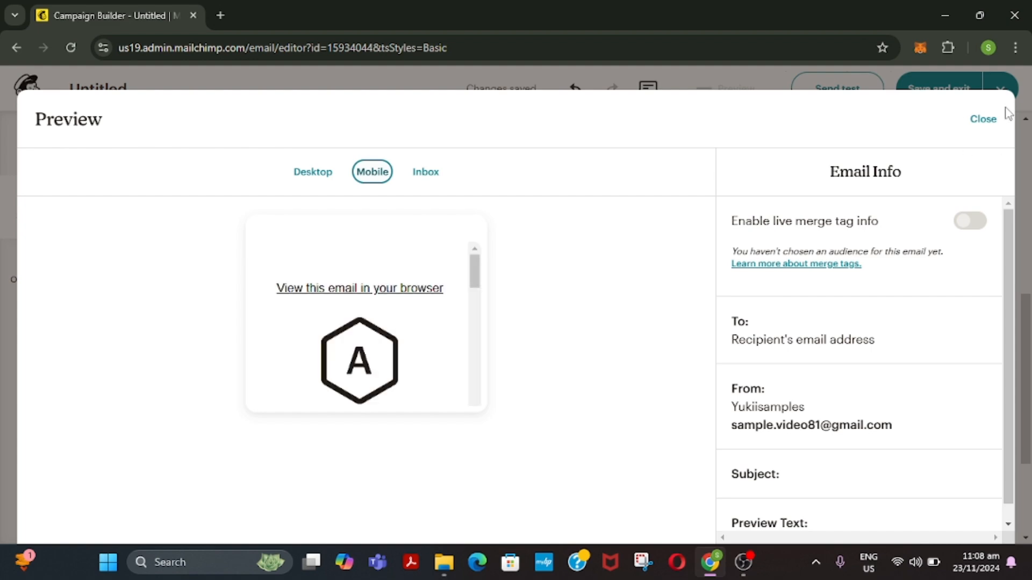
{"action": "left_click", "coordinate": [983, 119]}
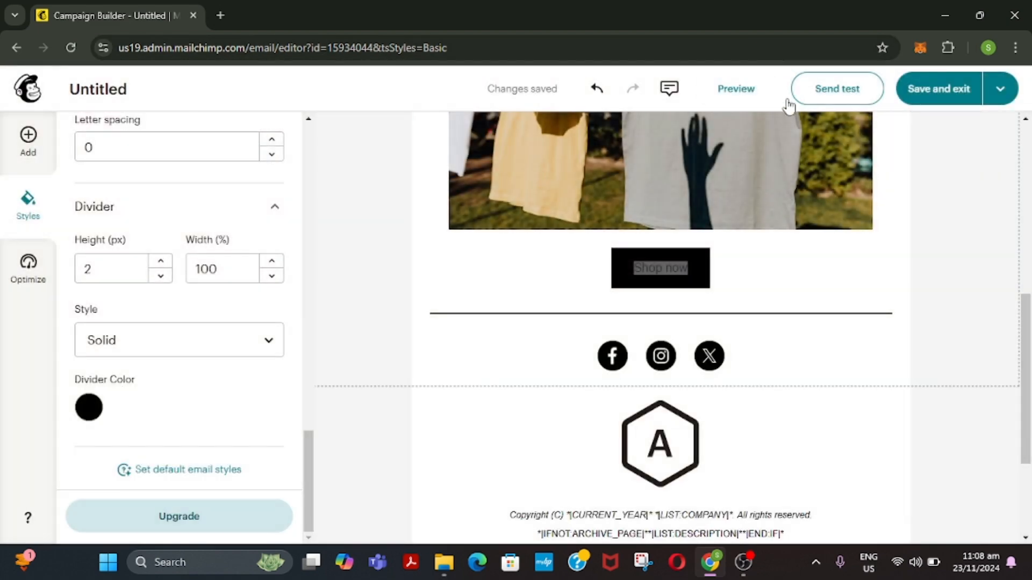
Examine the test email options, including the recipient address field, and close them without sending a test.
{"action": "left_click", "coordinate": [842, 89]}
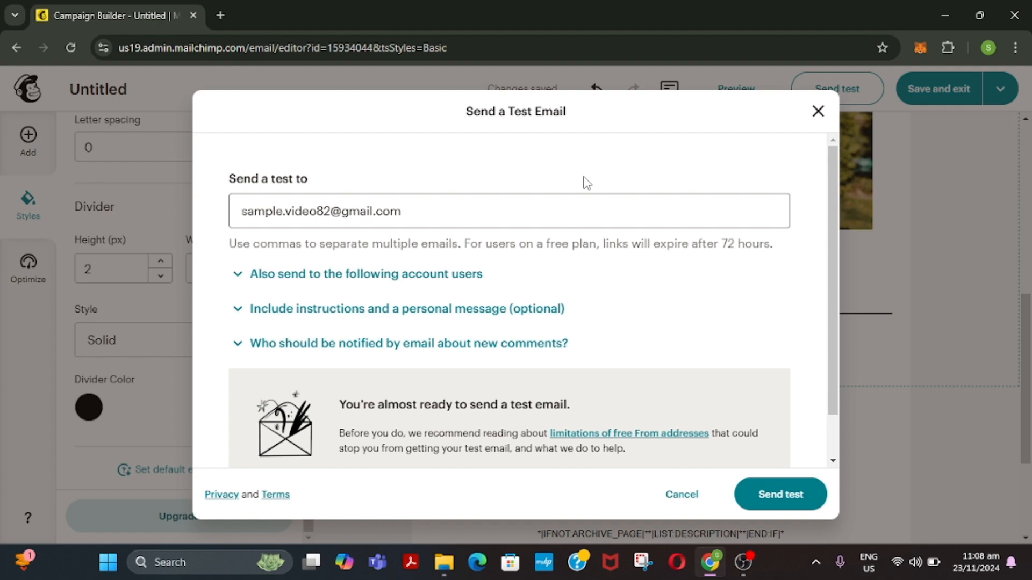
{"action": "left_click", "coordinate": [375, 210]}
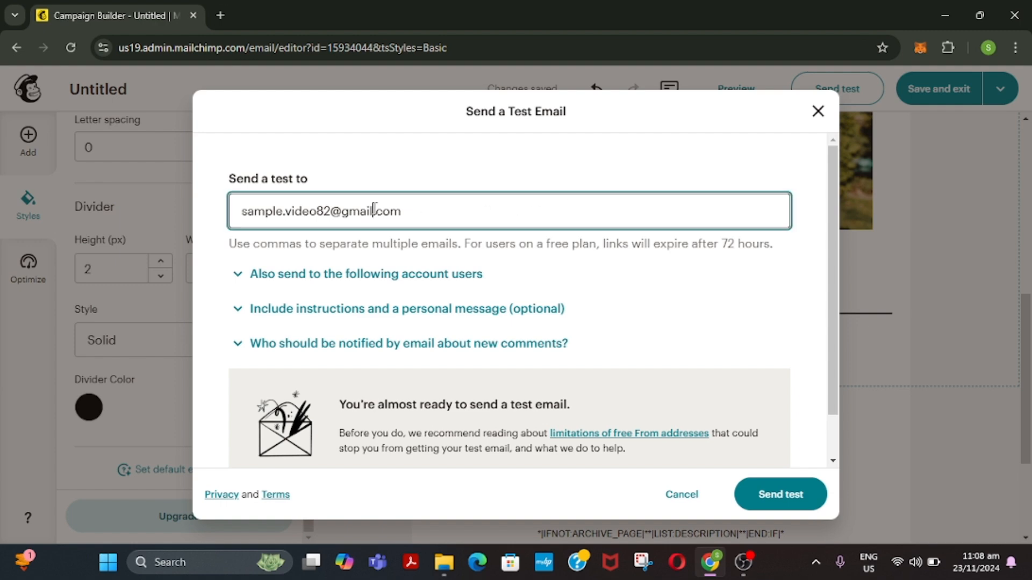
{"action": "left_click_drag", "start_coordinate": [402, 211], "coordinate": [237, 215]}
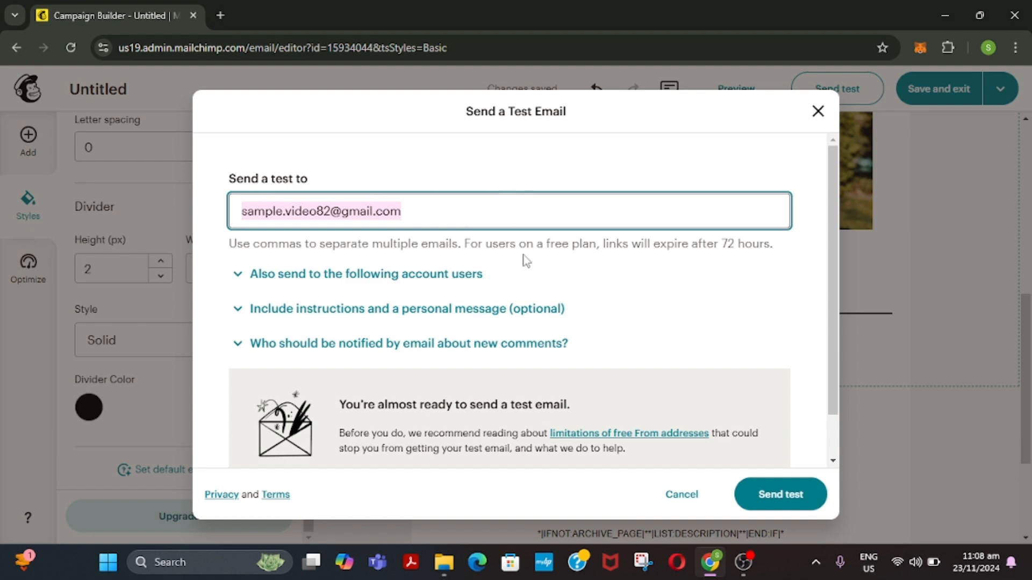
{"action": "scroll", "coordinate": [526, 260], "scroll_direction": "down", "scroll_amount": 1}
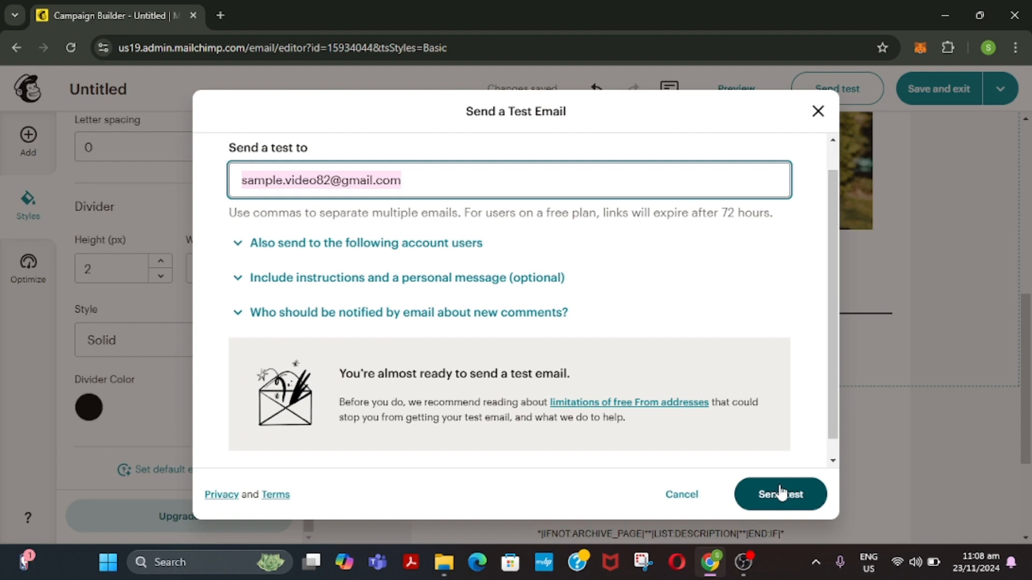
{"action": "scroll", "coordinate": [463, 178], "scroll_direction": "up", "scroll_amount": 1}
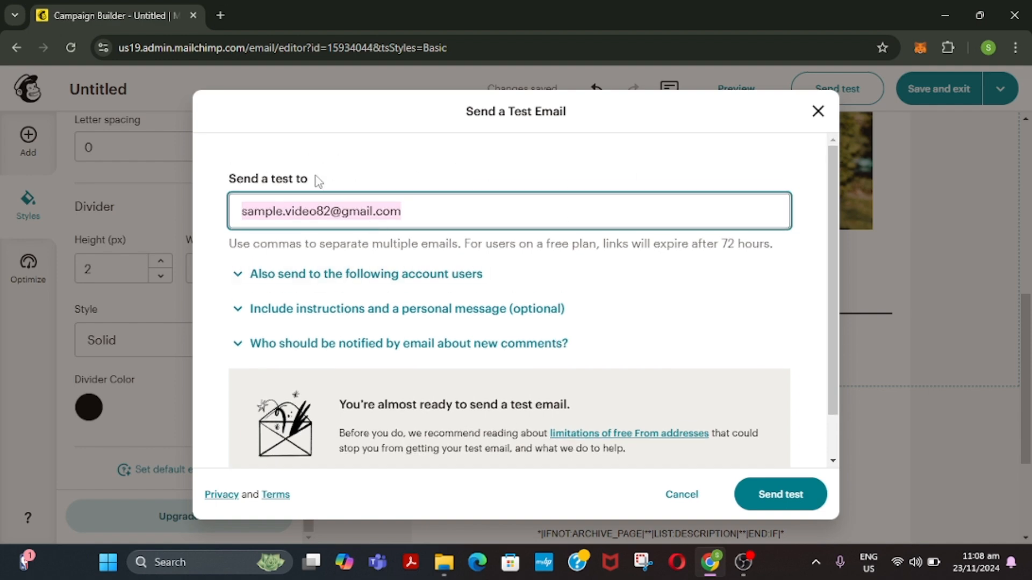
{"action": "left_click", "coordinate": [817, 111]}
Save the email design and exit the editor to the campaign's setup page.
{"action": "scroll", "coordinate": [887, 177], "scroll_direction": "up", "scroll_amount": 3}
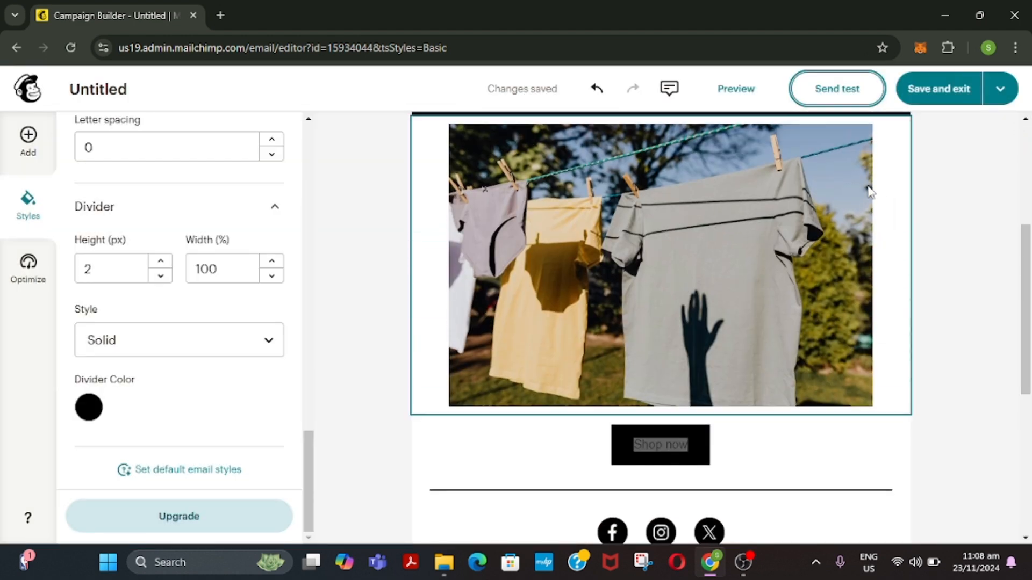
{"action": "scroll", "coordinate": [977, 126], "scroll_direction": "up", "scroll_amount": 5}
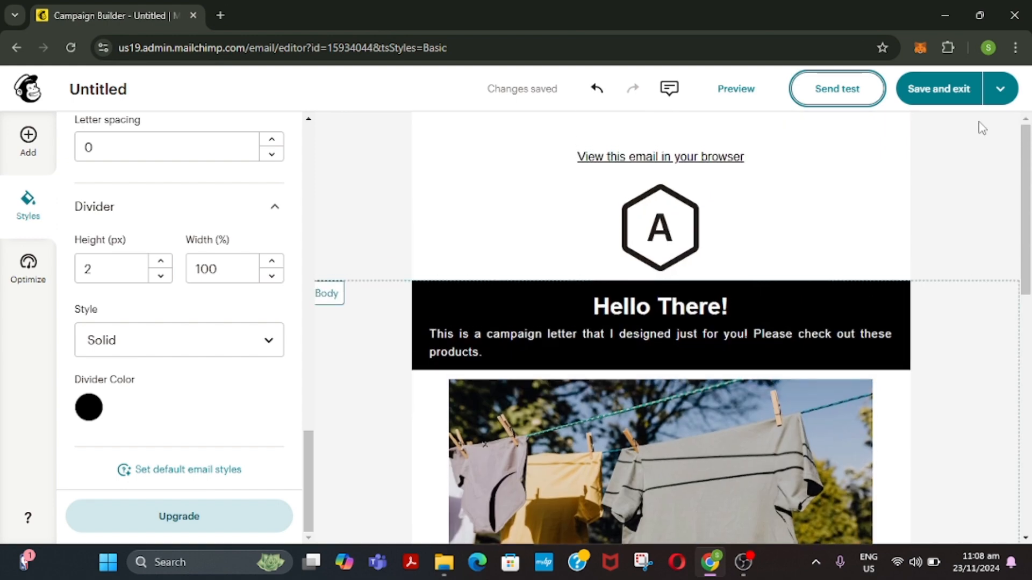
{"action": "left_click", "coordinate": [854, 116]}
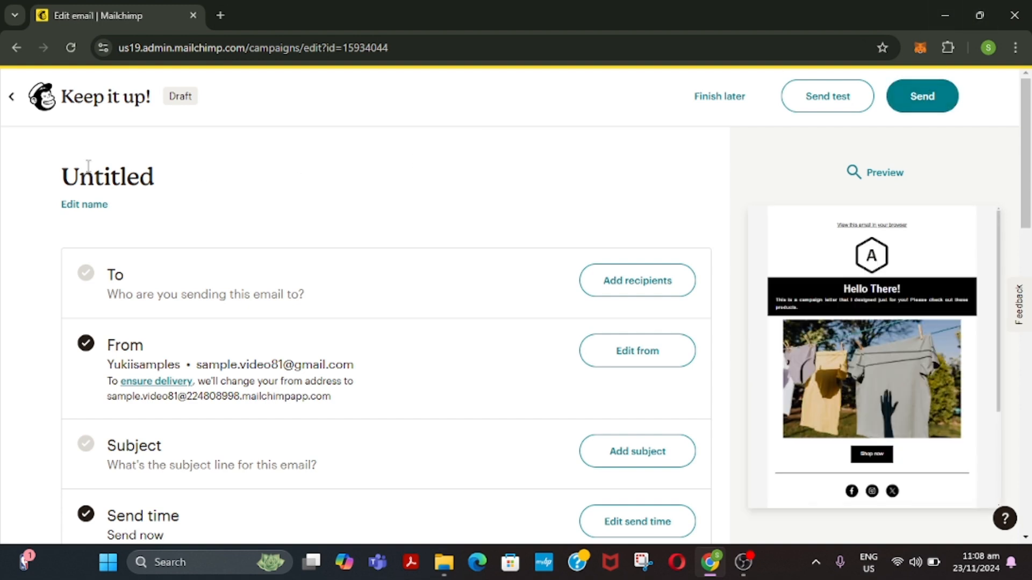
Name the email "Monthly Sale" and save the name.
{"action": "left_click", "coordinate": [78, 214]}
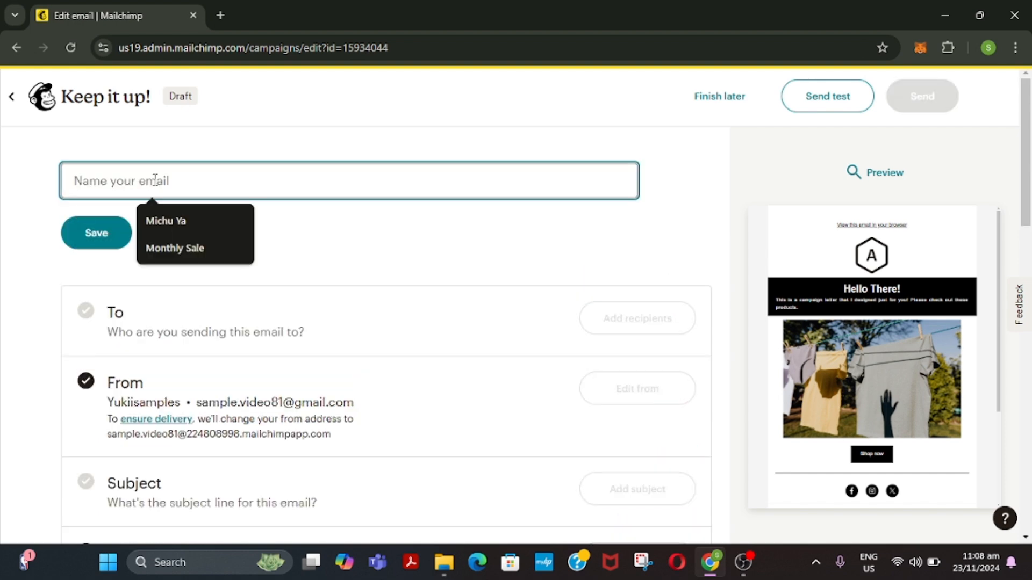
{"action": "left_click", "coordinate": [178, 257]}
{"action": "scroll", "coordinate": [325, 288], "scroll_direction": "down", "scroll_amount": 2}
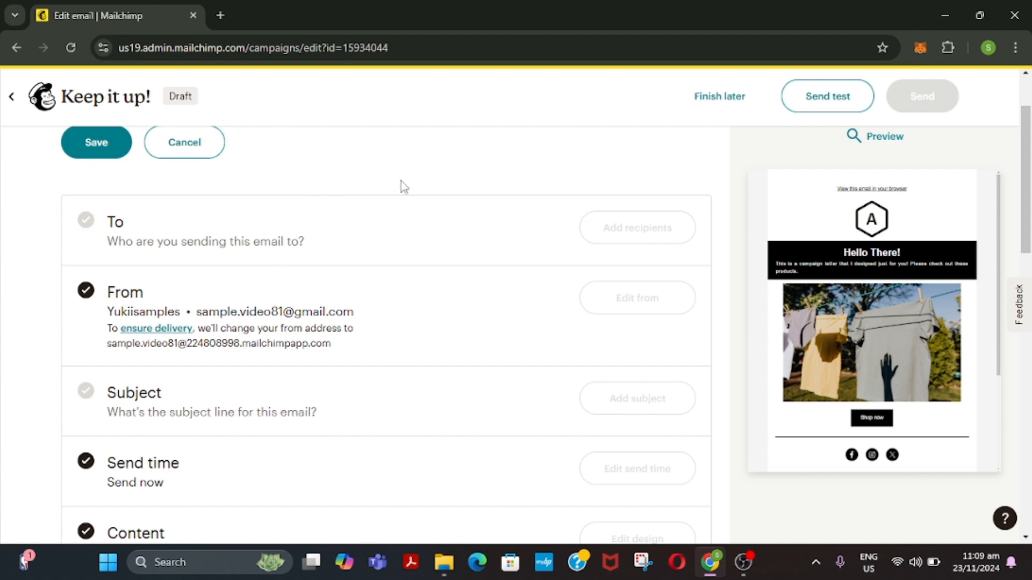
{"action": "left_click", "coordinate": [95, 141]}
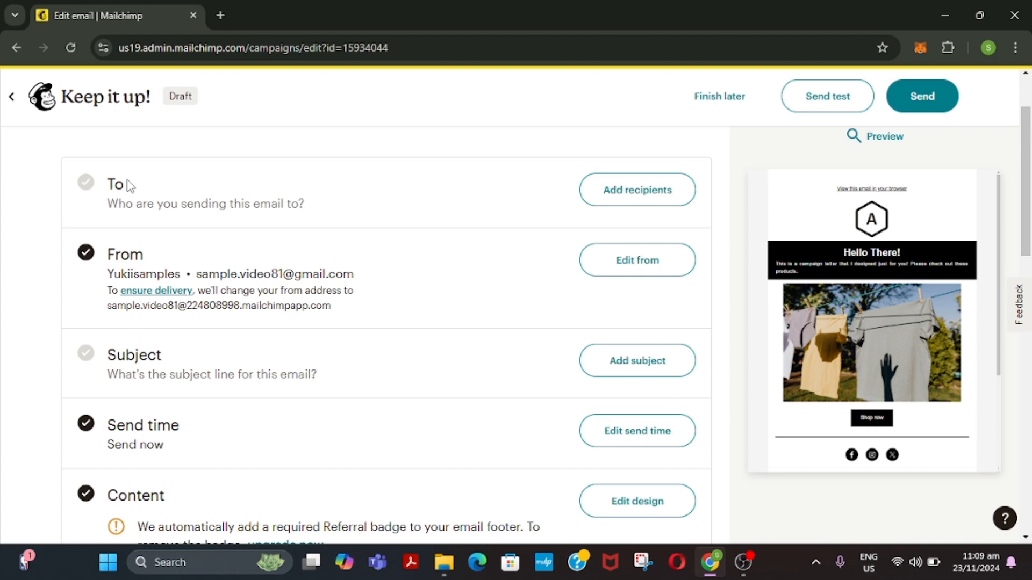
Review the campaign's recipient, sender, subject, send time, content and sharing sections.
{"action": "scroll", "coordinate": [215, 177], "scroll_direction": "down", "scroll_amount": 1}
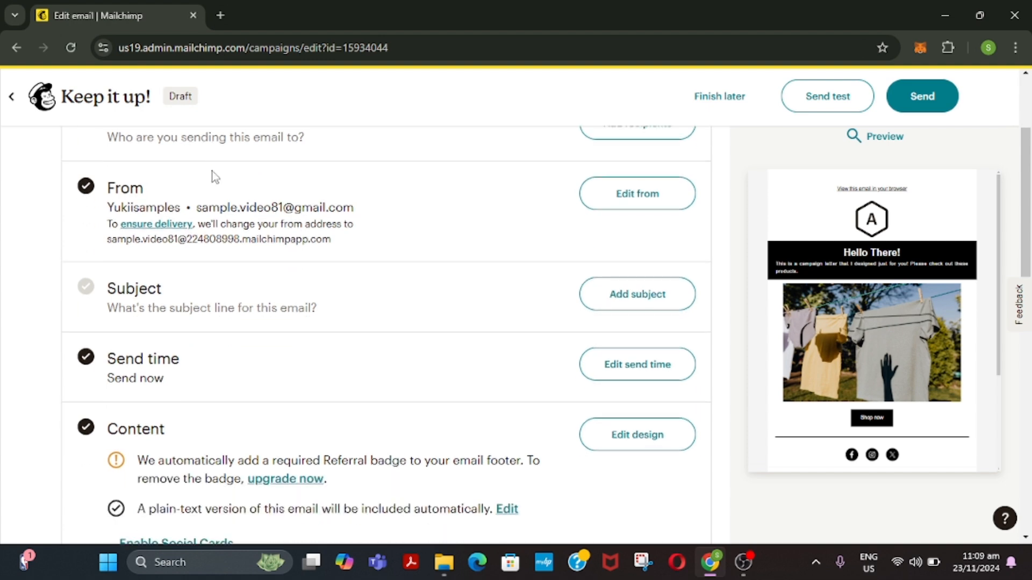
{"action": "scroll", "coordinate": [212, 175], "scroll_direction": "down", "scroll_amount": 2}
{"action": "scroll", "coordinate": [140, 184], "scroll_direction": "down", "scroll_amount": 1}
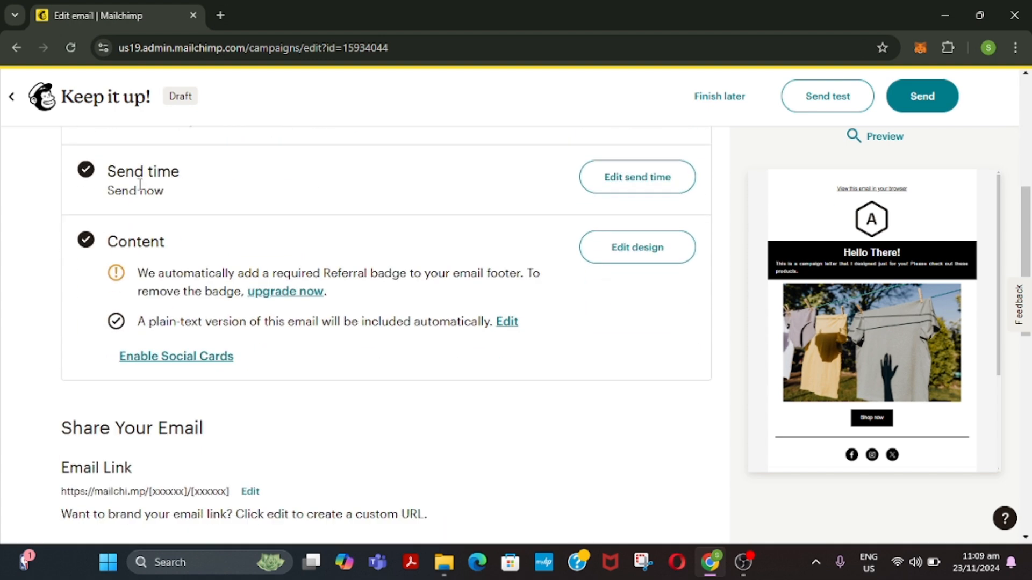
{"action": "scroll", "coordinate": [139, 188], "scroll_direction": "down", "scroll_amount": 1}
{"action": "scroll", "coordinate": [140, 199], "scroll_direction": "up", "scroll_amount": 1}
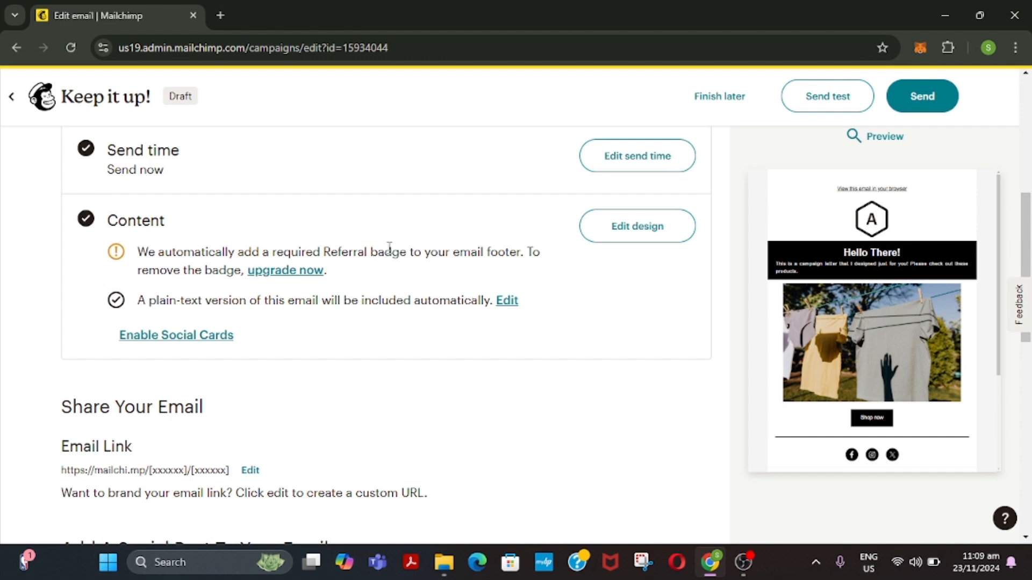
{"action": "scroll", "coordinate": [194, 246], "scroll_direction": "up", "scroll_amount": 1}
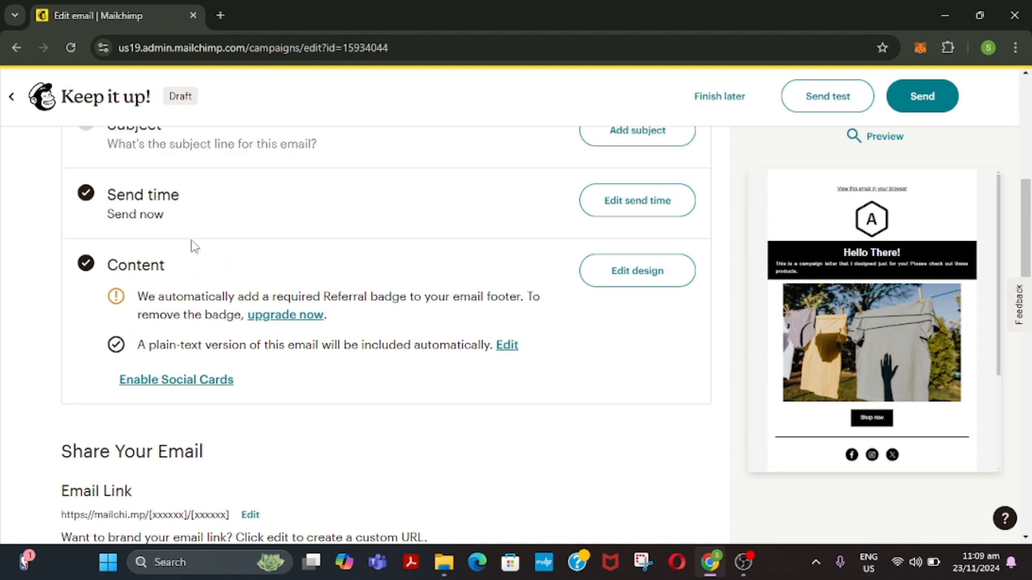
{"action": "scroll", "coordinate": [193, 246], "scroll_direction": "down", "scroll_amount": 2}
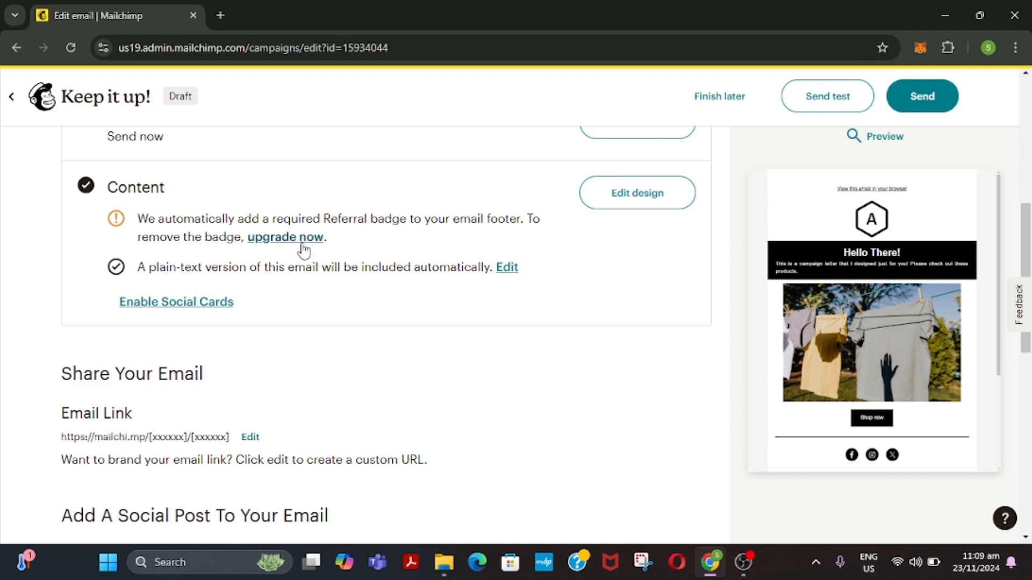
{"action": "scroll", "coordinate": [344, 332], "scroll_direction": "down", "scroll_amount": 1}
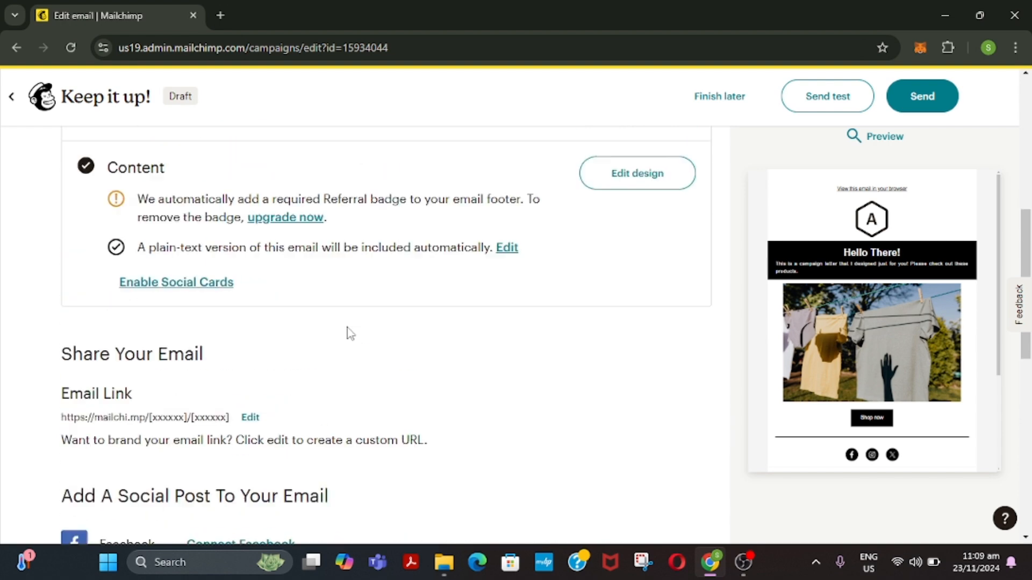
{"action": "scroll", "coordinate": [346, 333], "scroll_direction": "up", "scroll_amount": 8}
{"action": "scroll", "coordinate": [348, 333], "scroll_direction": "down", "scroll_amount": 1}
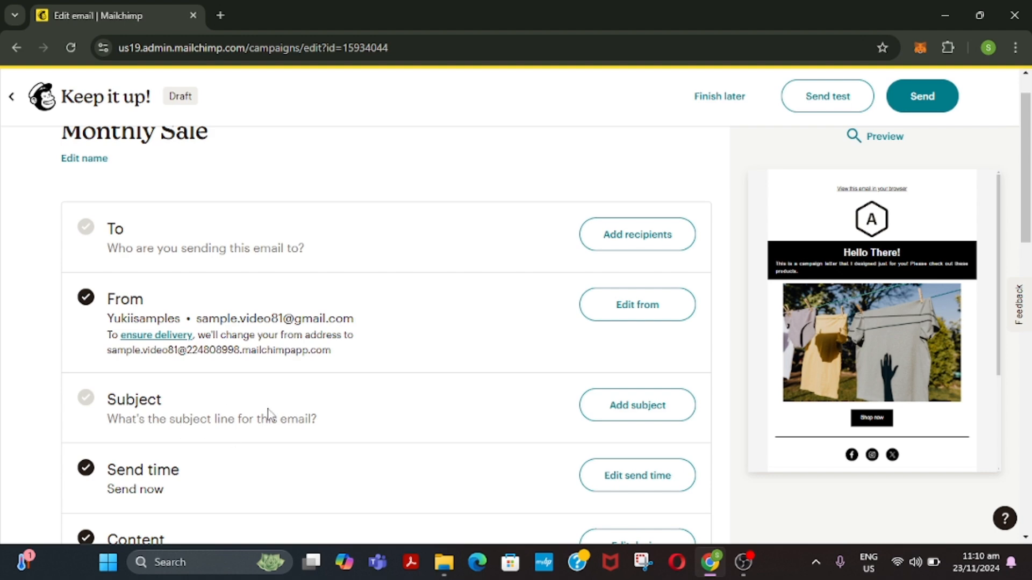
{"action": "scroll", "coordinate": [570, 318], "scroll_direction": "up", "scroll_amount": 1}
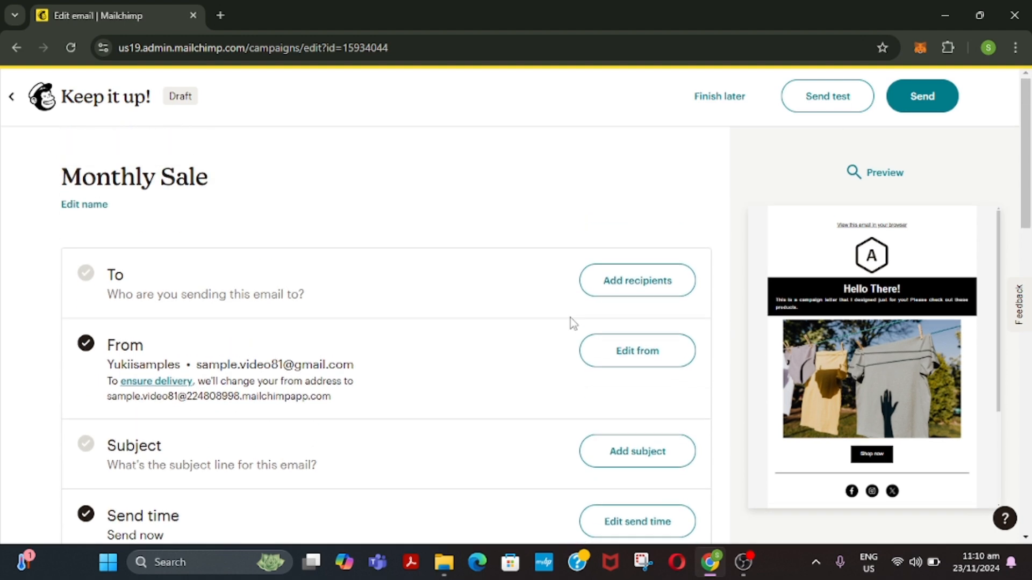
{"action": "scroll", "coordinate": [712, 241], "scroll_direction": "down", "scroll_amount": 1}
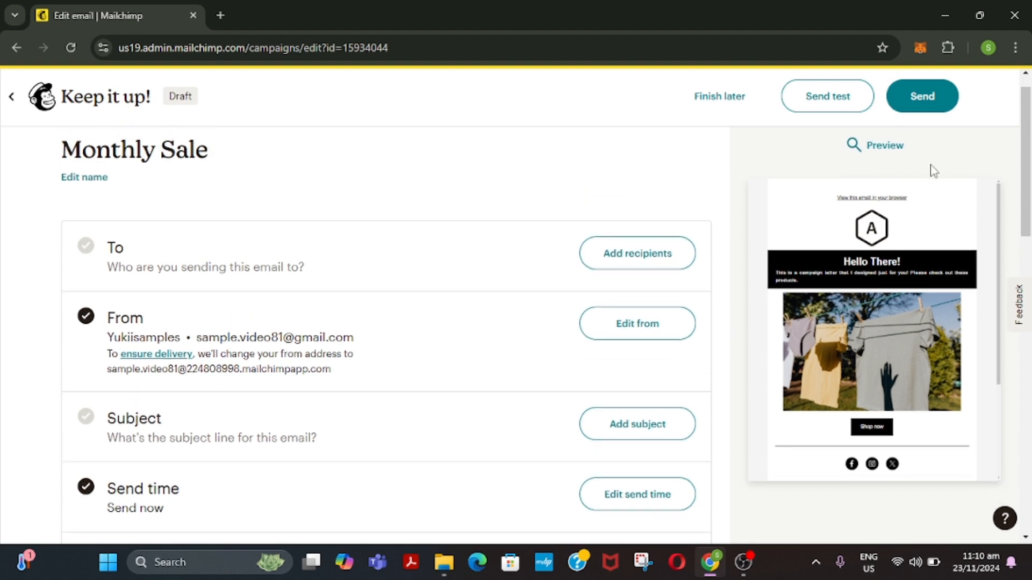
Try to send the Monthly Sale email and check which campaign sections need changes before sending.
{"action": "left_click", "coordinate": [930, 103]}
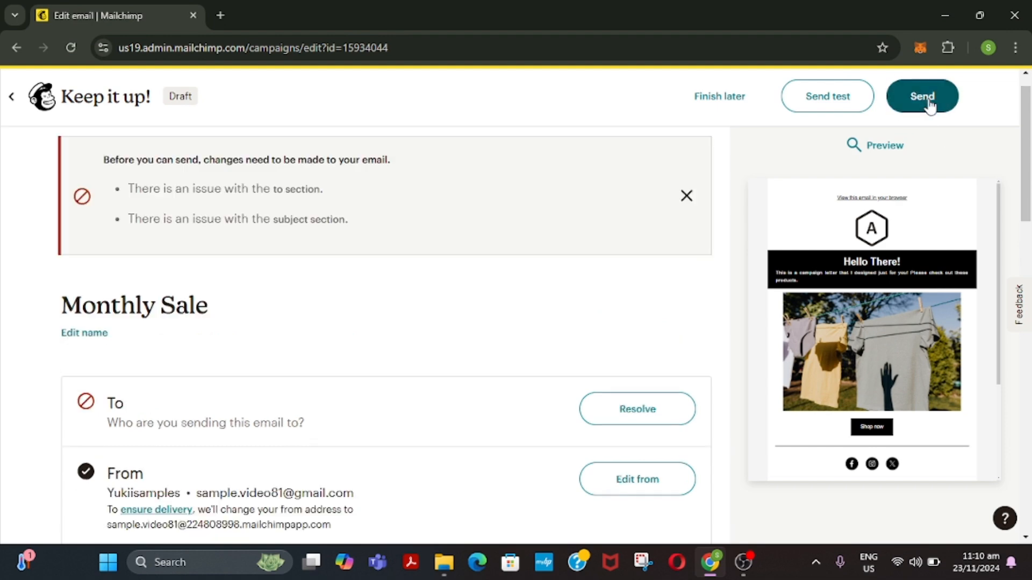
{"action": "scroll", "coordinate": [392, 267], "scroll_direction": "down", "scroll_amount": 1}
{"action": "scroll", "coordinate": [394, 267], "scroll_direction": "up", "scroll_amount": 2}
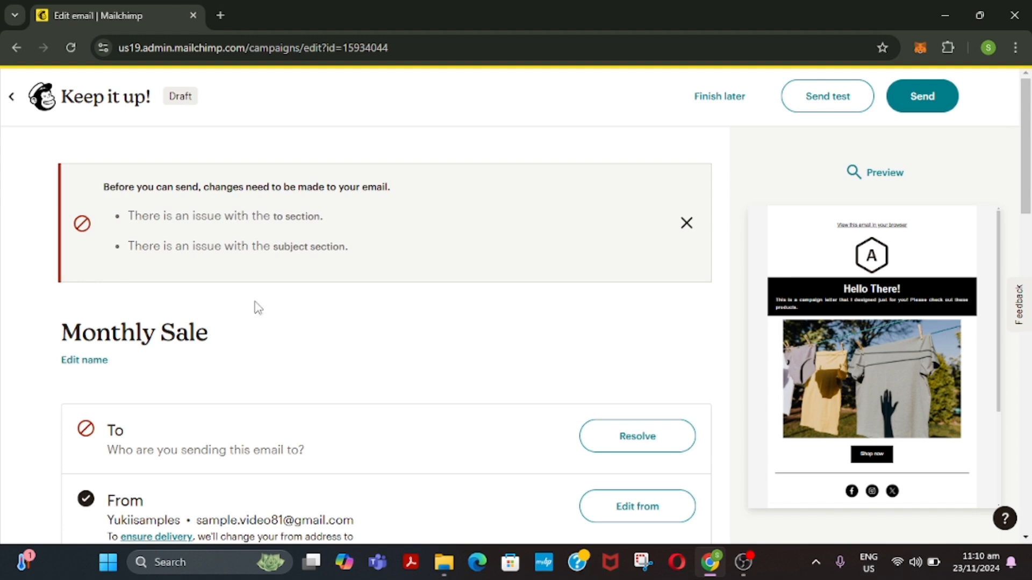
{"action": "scroll", "coordinate": [195, 296], "scroll_direction": "down", "scroll_amount": 3}
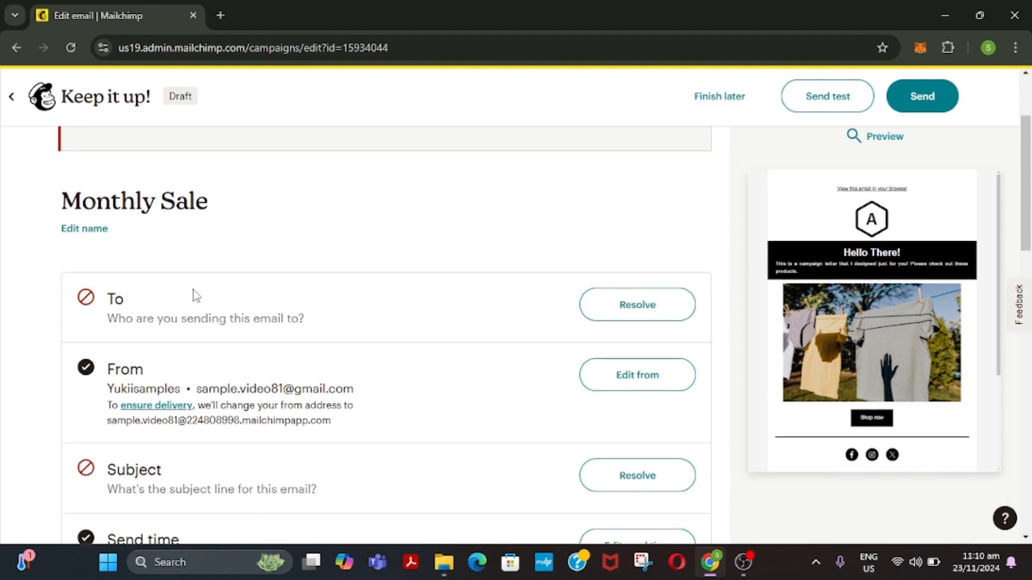
{"action": "scroll", "coordinate": [157, 302], "scroll_direction": "down", "scroll_amount": 3}
{"action": "scroll", "coordinate": [157, 302], "scroll_direction": "down", "scroll_amount": 9}
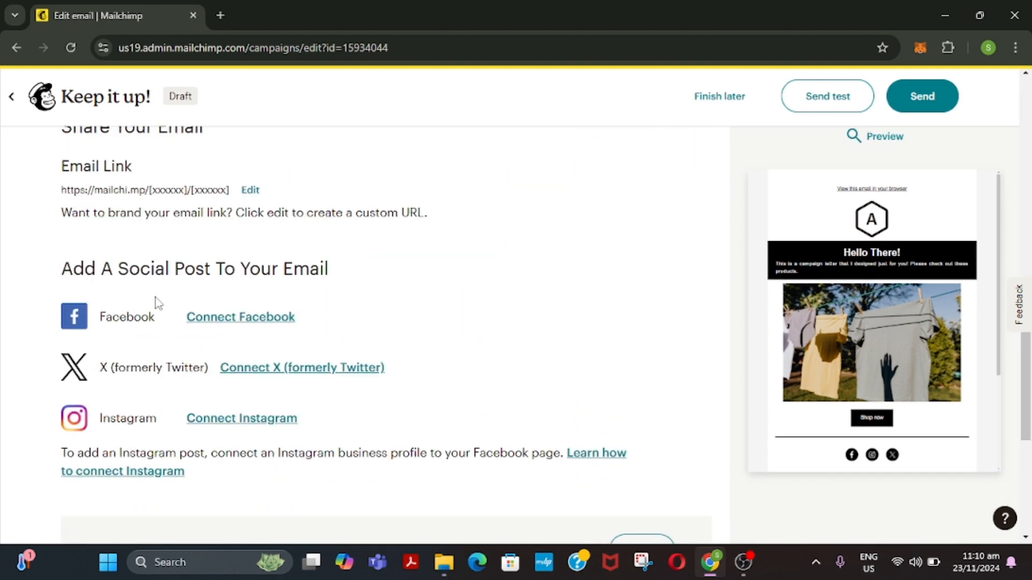
{"action": "scroll", "coordinate": [157, 303], "scroll_direction": "up", "scroll_amount": 15}
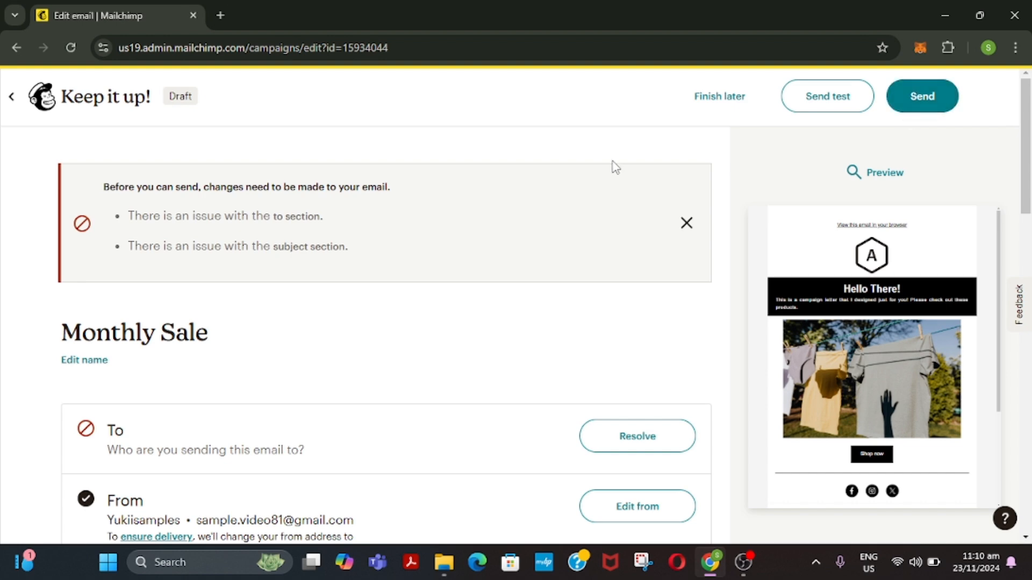
{"action": "scroll", "coordinate": [615, 168], "scroll_direction": "down", "scroll_amount": 2}
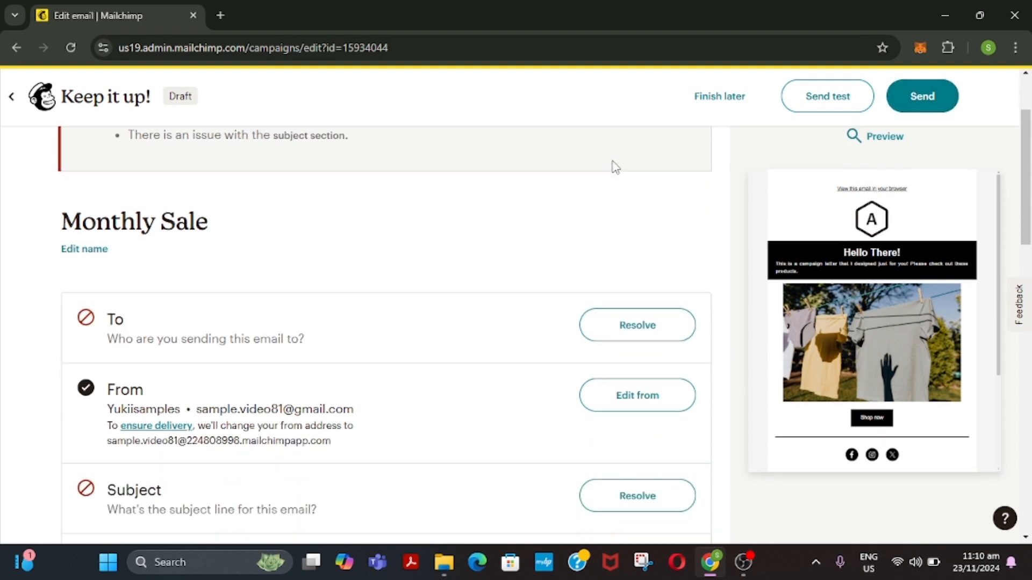